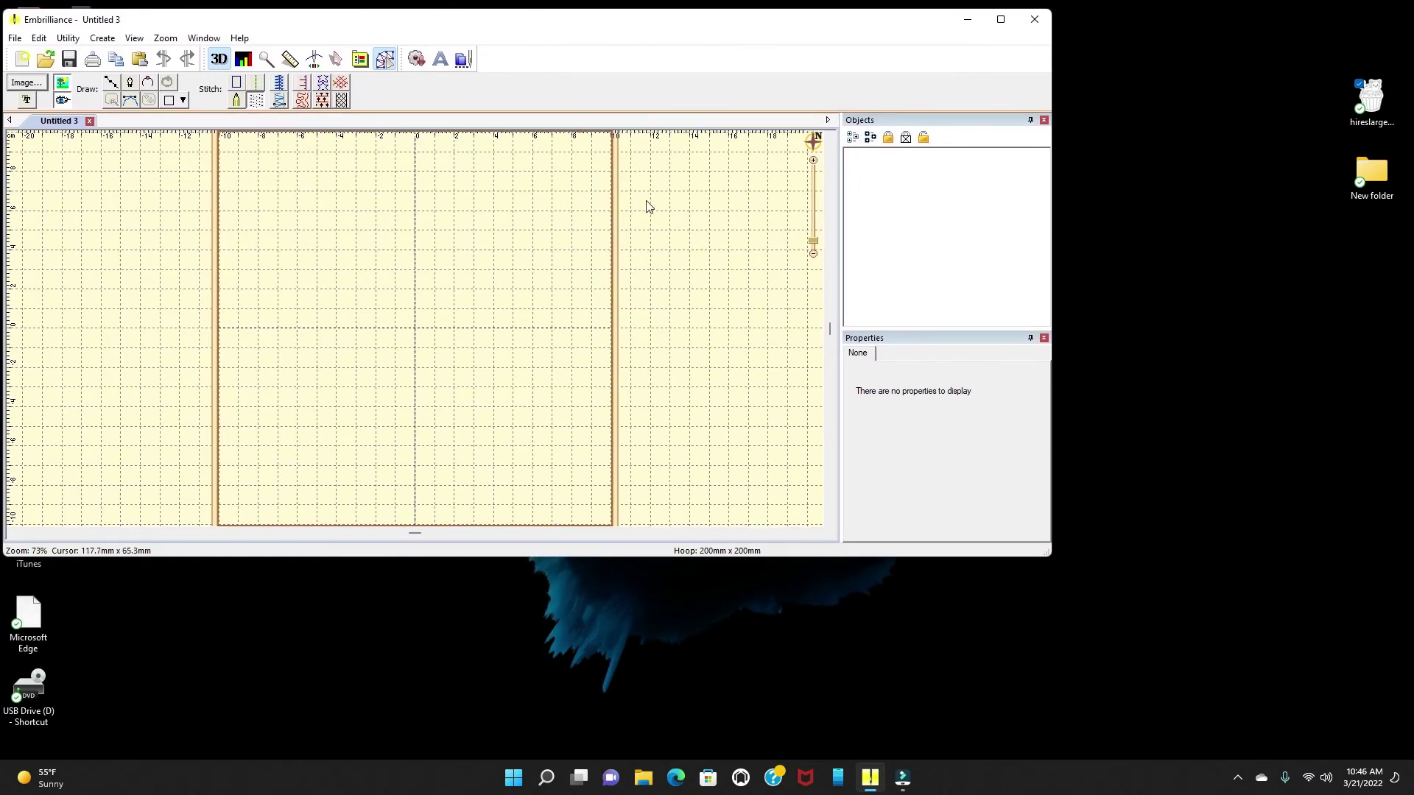
Maximize the Embrilliance window so the empty 200mm hoop of Untitled 3 fills the screen
{"action": "left_click", "coordinate": [1001, 21]}
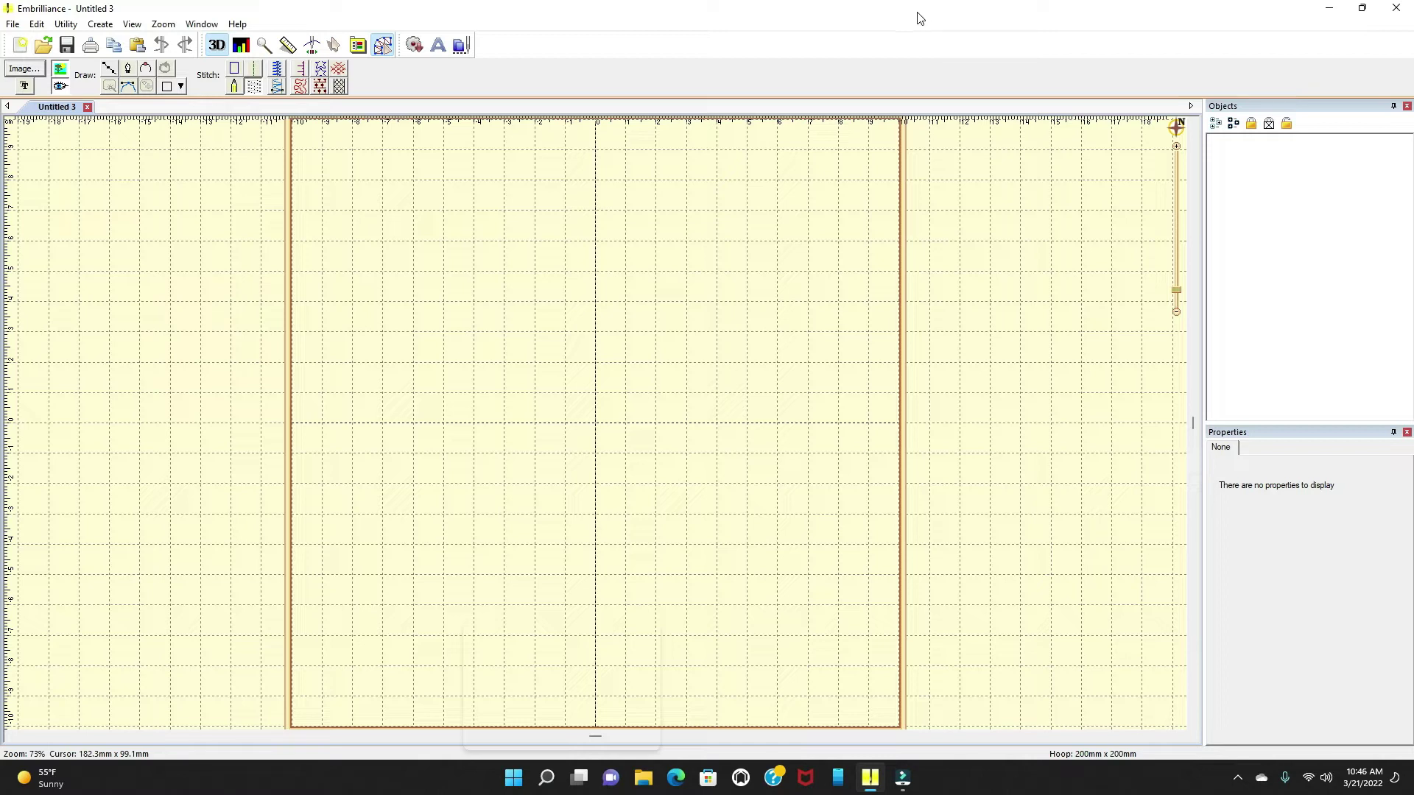
{"action": "left_click_drag", "start_coordinate": [920, 18], "coordinate": [560, 83]}
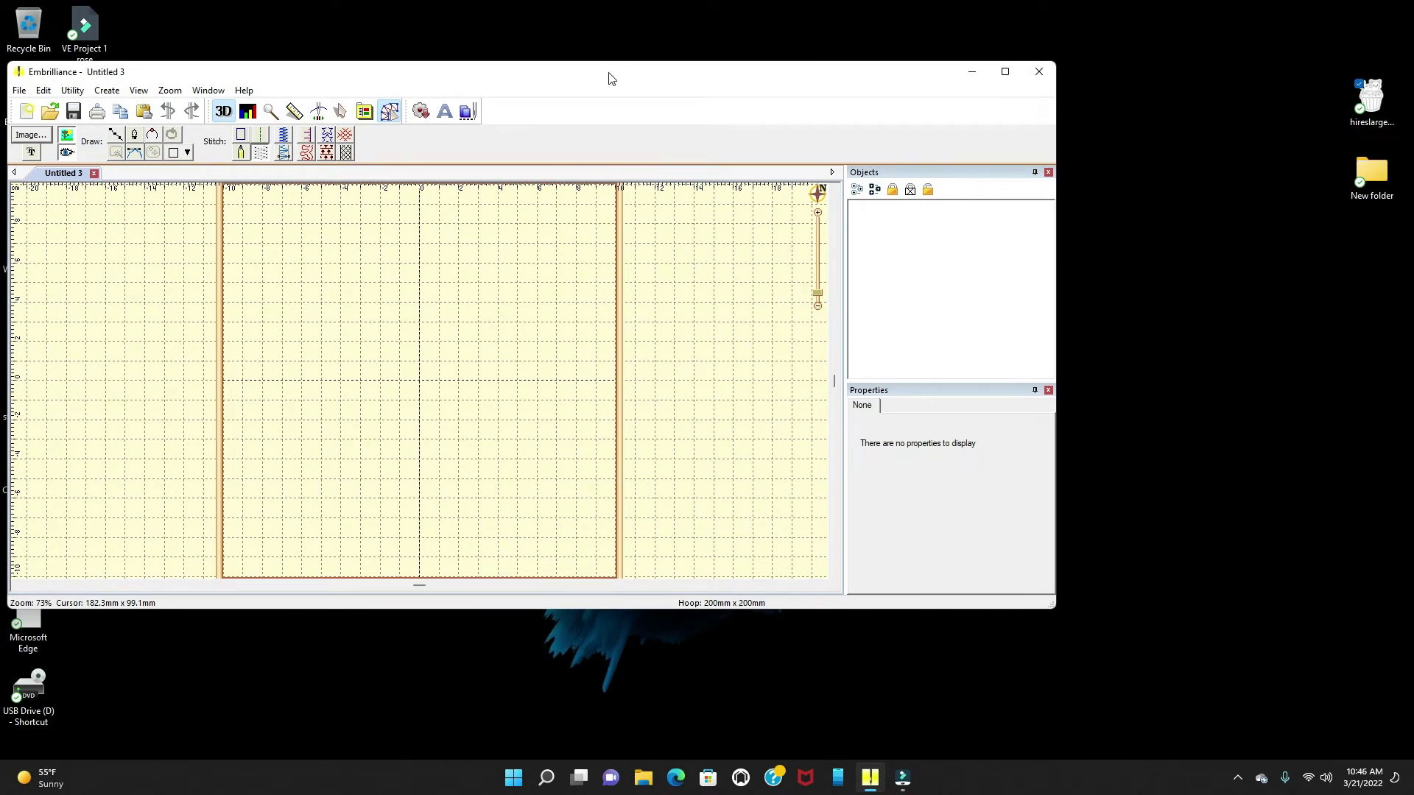
{"action": "left_click_drag", "start_coordinate": [609, 78], "coordinate": [600, 69]}
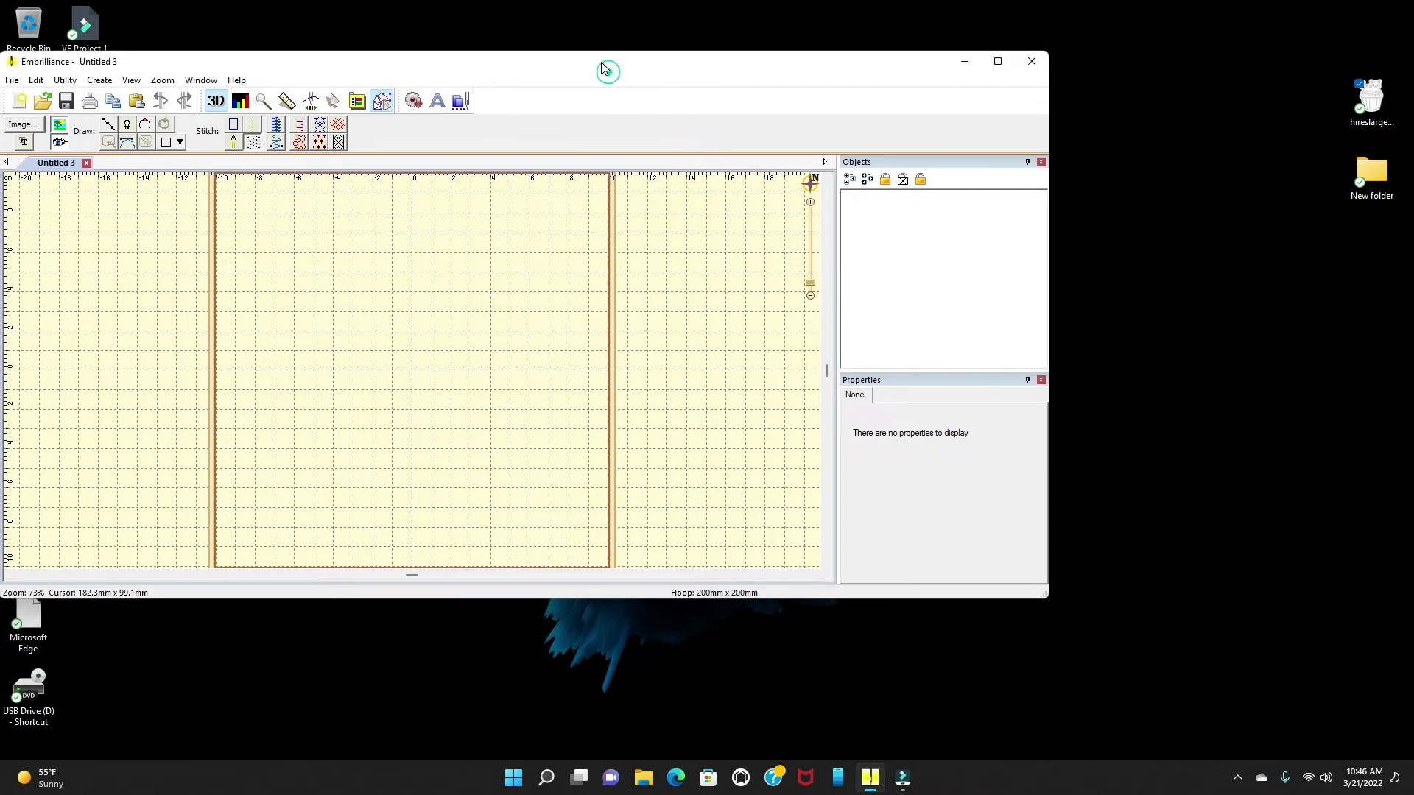
{"action": "left_click", "coordinate": [998, 62]}
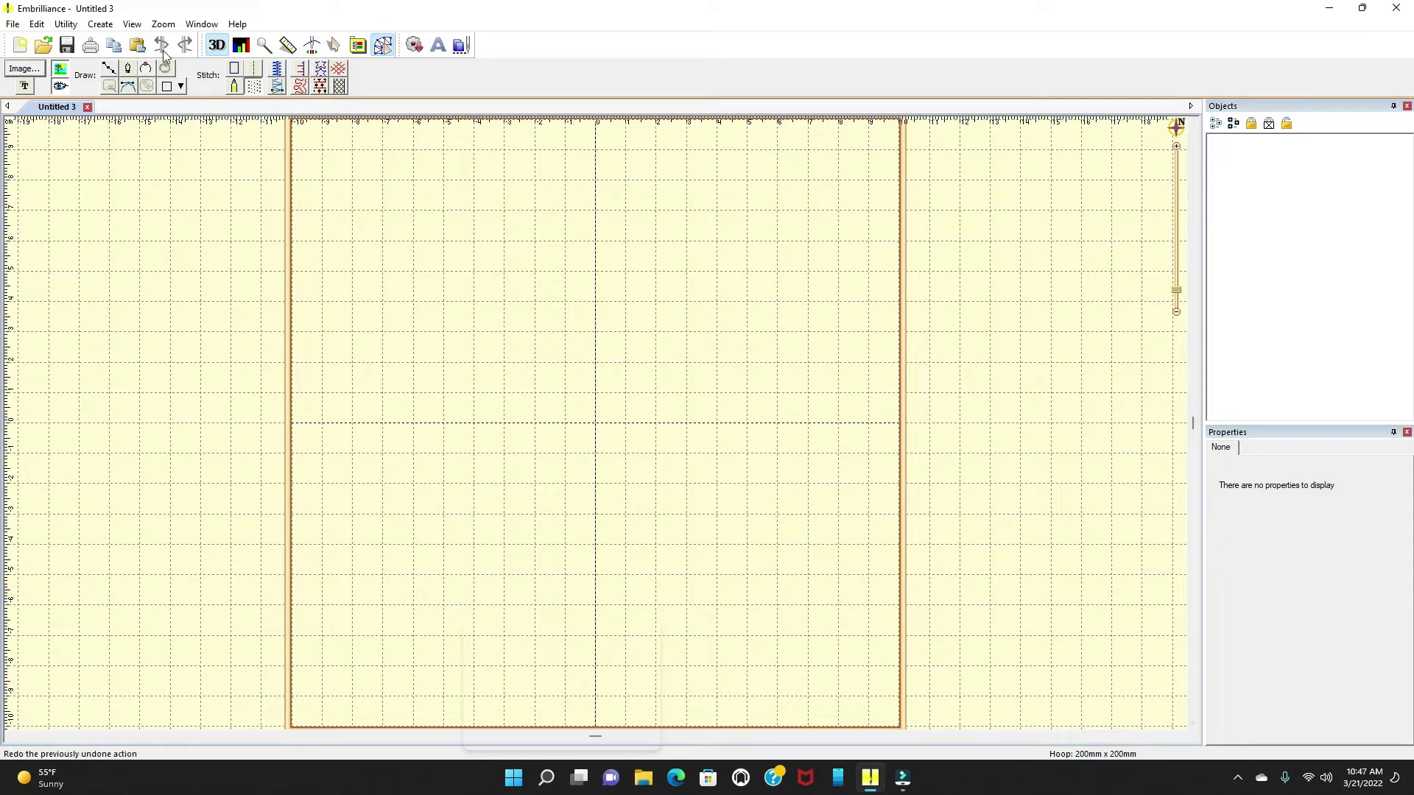
Place the hireslargecomposite cupcake PNG from the desktop into the hoop as a backdrop
{"action": "left_click", "coordinate": [29, 72]}
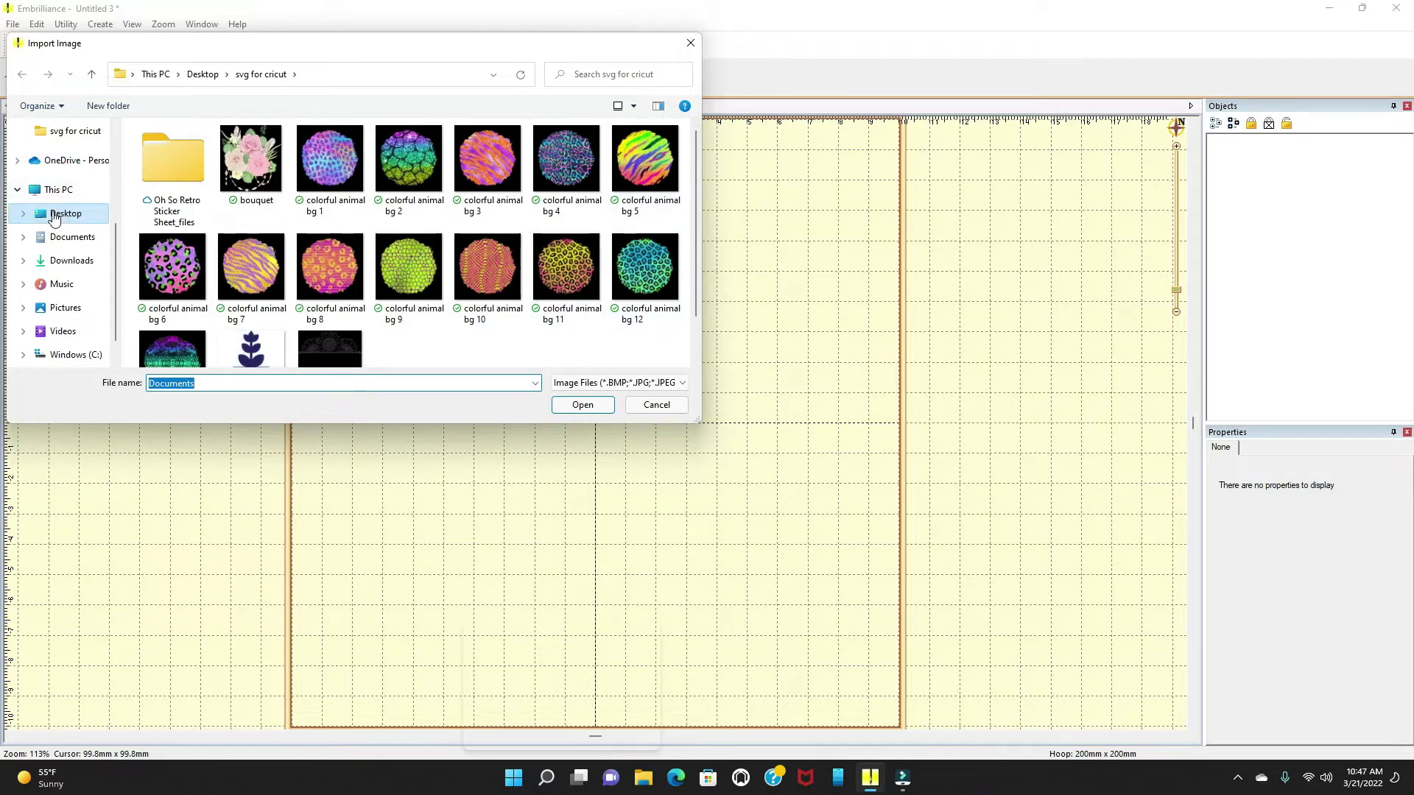
{"action": "left_click", "coordinate": [56, 214]}
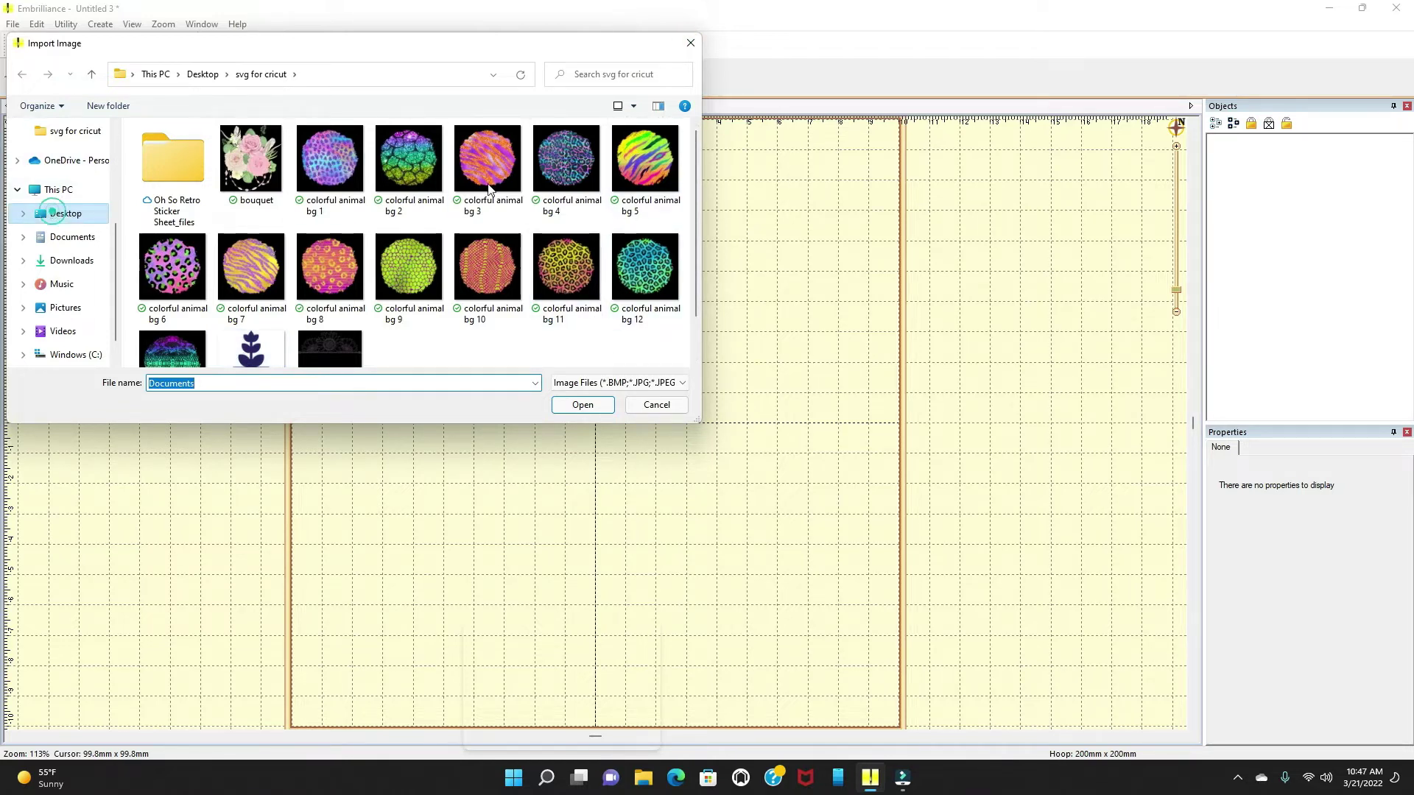
{"action": "left_click", "coordinate": [690, 46]}
{"action": "left_click_drag", "start_coordinate": [825, 14], "coordinate": [533, 31]}
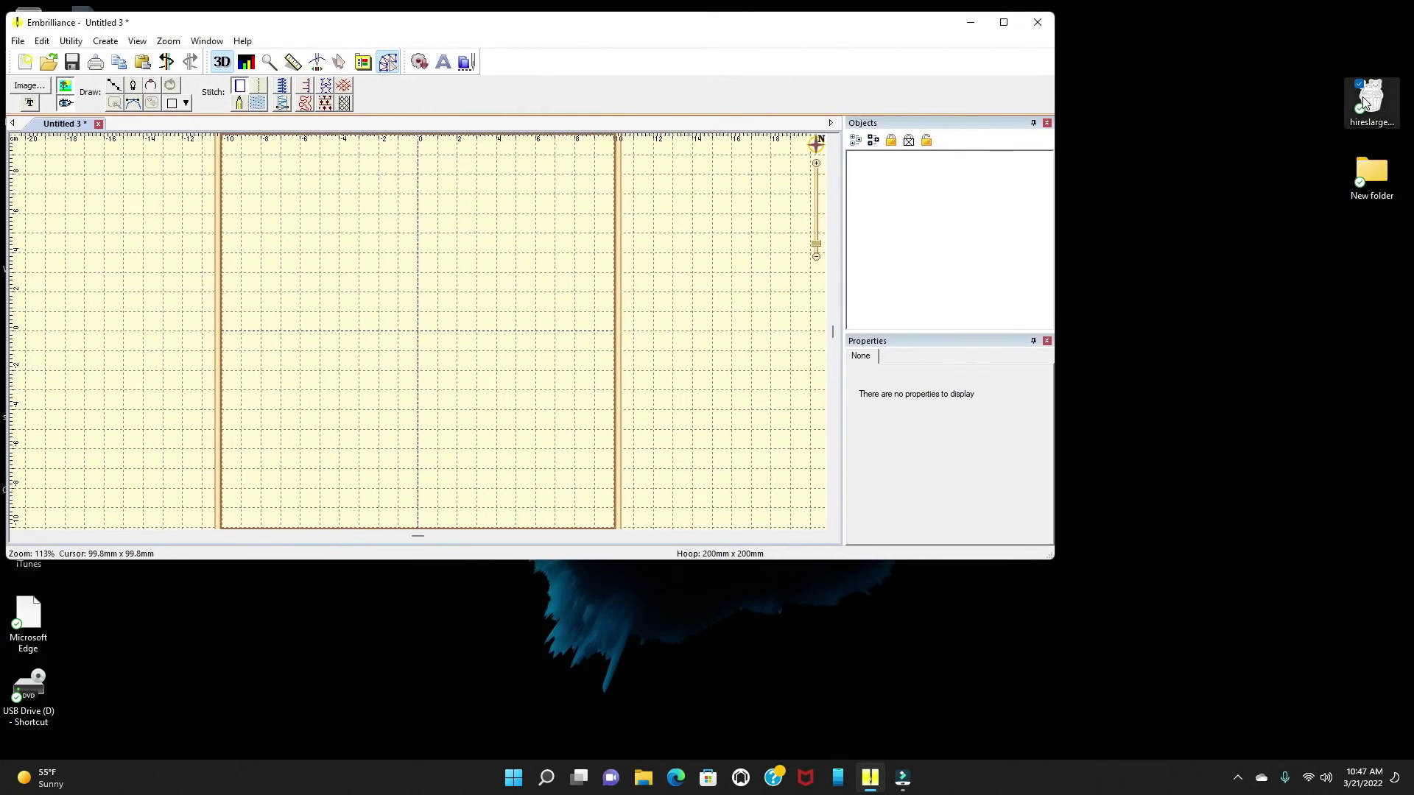
{"action": "left_click_drag", "start_coordinate": [1367, 94], "coordinate": [490, 272]}
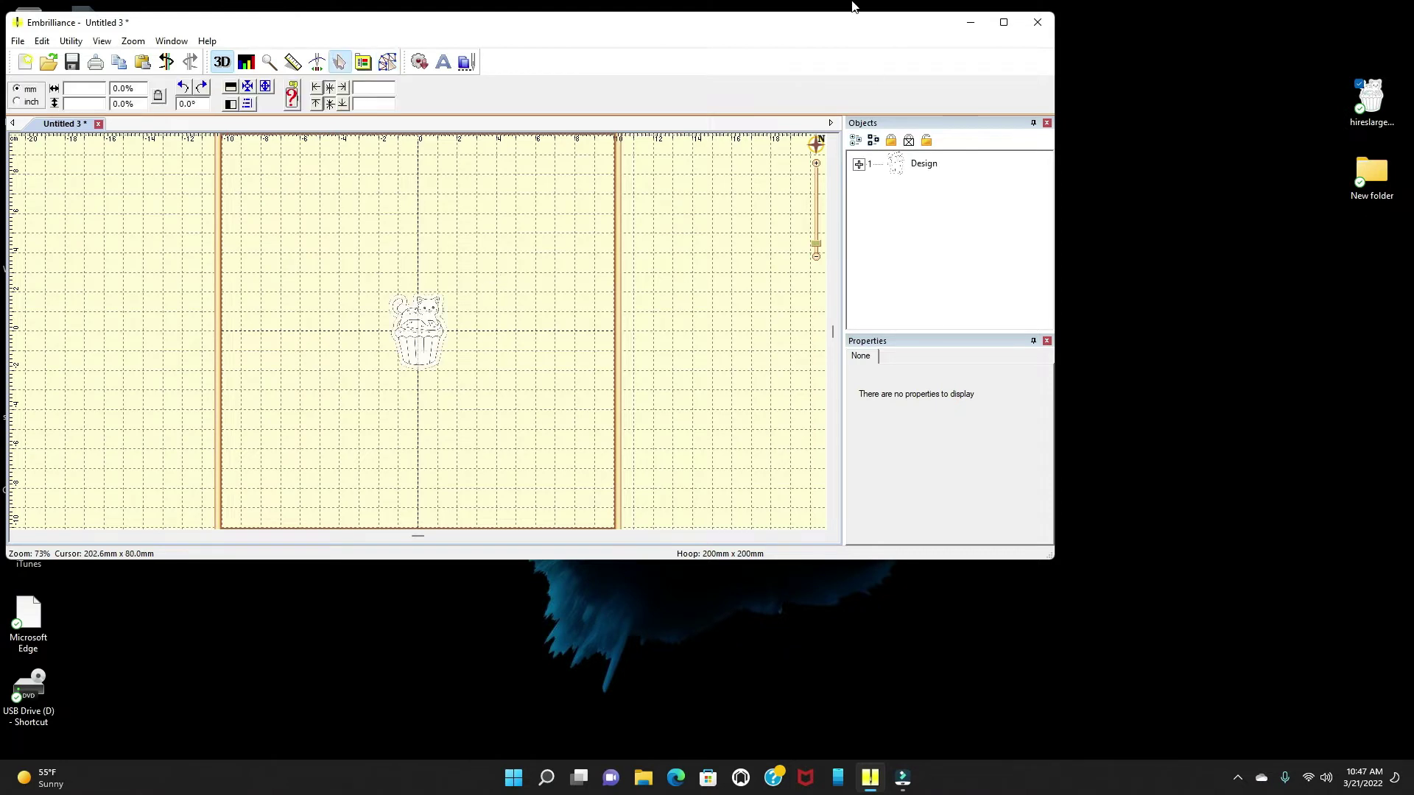
Resize the cupcake backdrop to about 146.76 mm square and centre it in the hoop
{"action": "left_click", "coordinate": [1001, 23]}
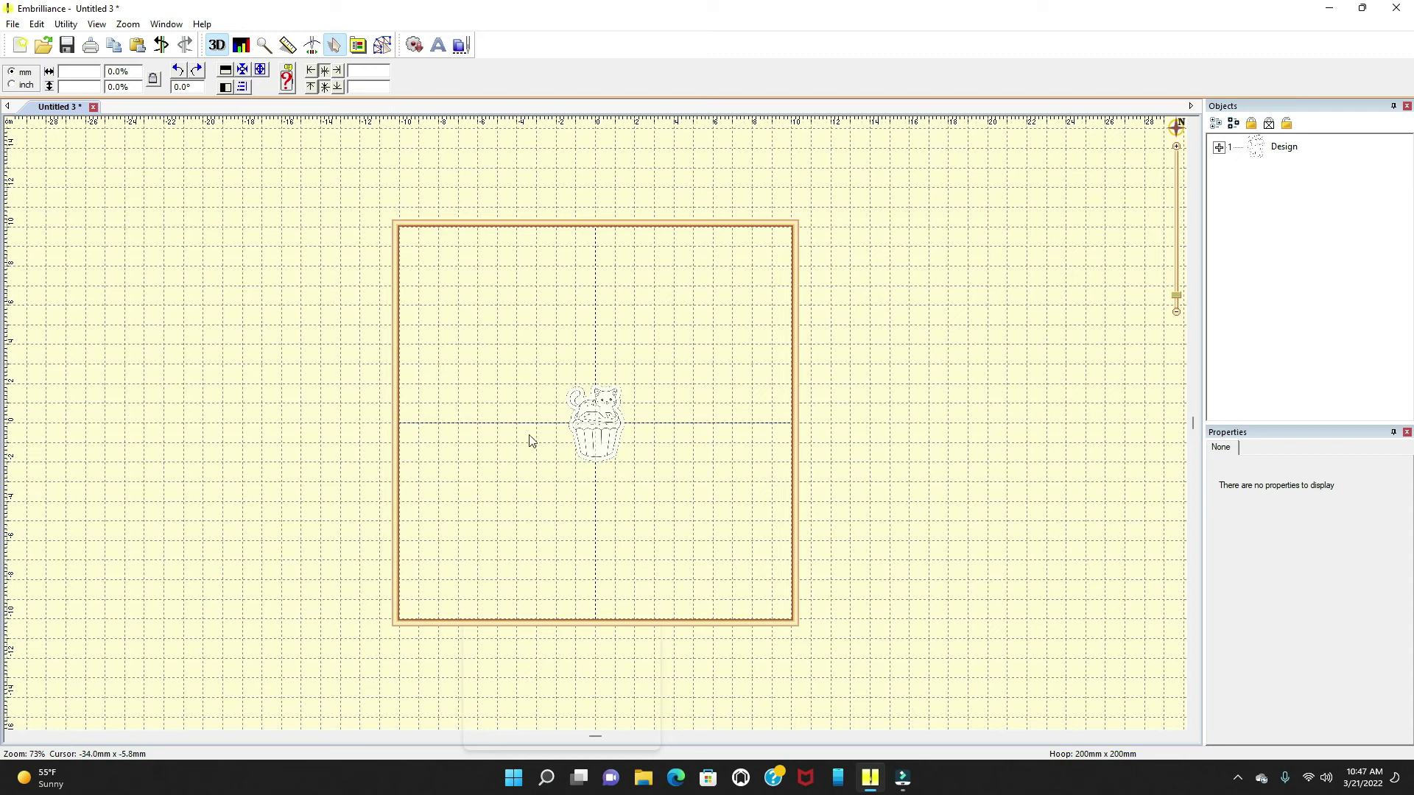
{"action": "left_click", "coordinate": [604, 434]}
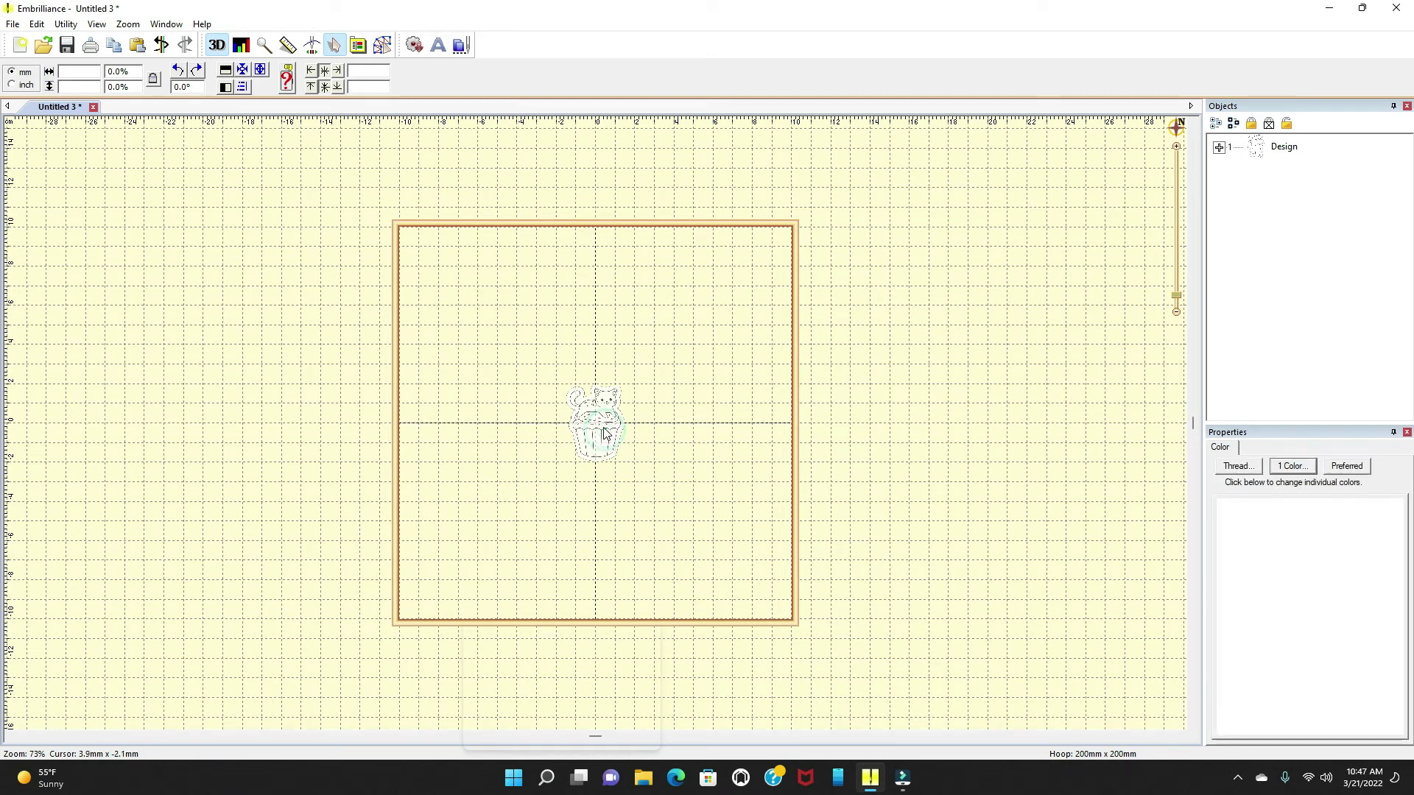
{"action": "left_click", "coordinate": [604, 434]}
{"action": "left_click_drag", "start_coordinate": [637, 465], "coordinate": [728, 611]}
{"action": "left_click_drag", "start_coordinate": [686, 543], "coordinate": [600, 437]}
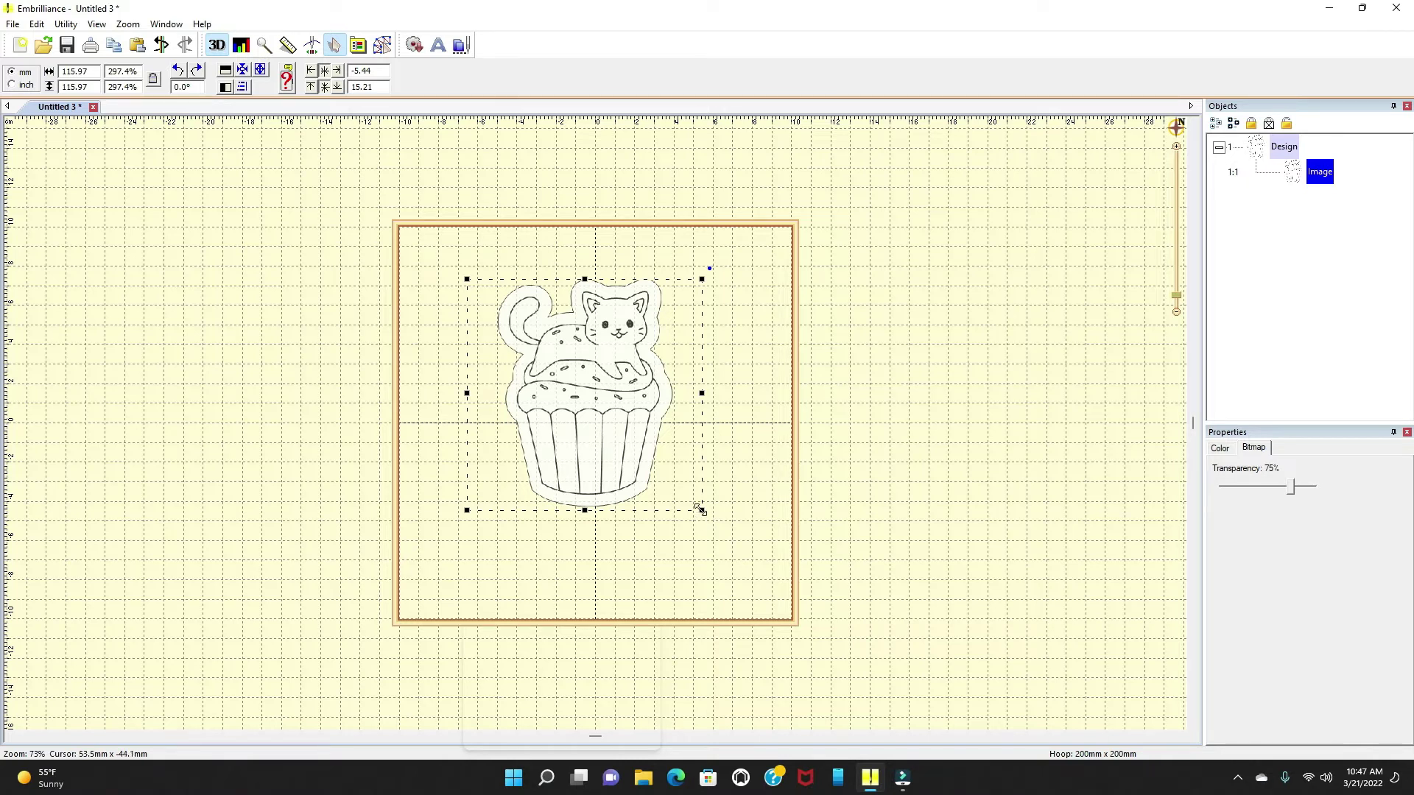
{"action": "left_click_drag", "start_coordinate": [700, 509], "coordinate": [739, 573]}
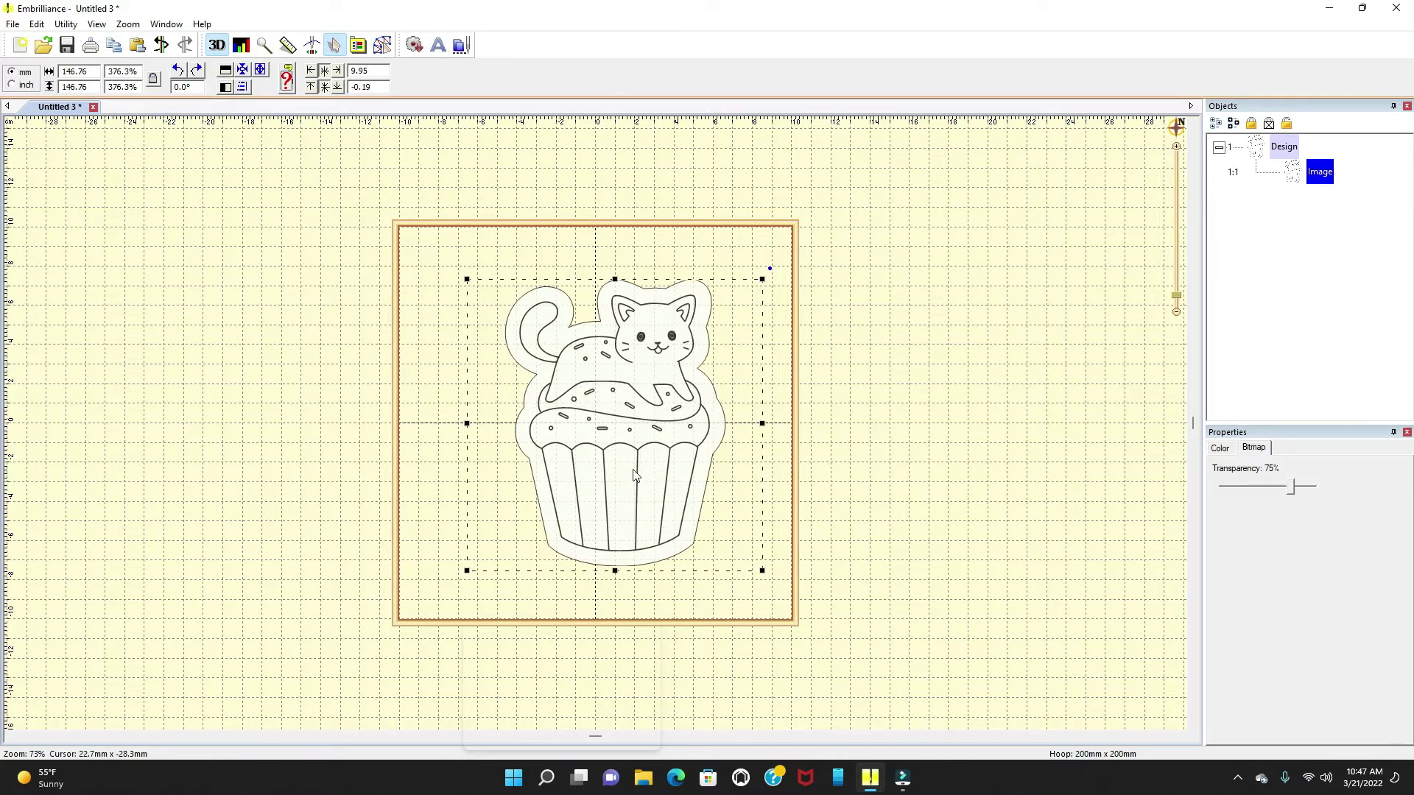
{"action": "left_click_drag", "start_coordinate": [623, 457], "coordinate": [578, 449]}
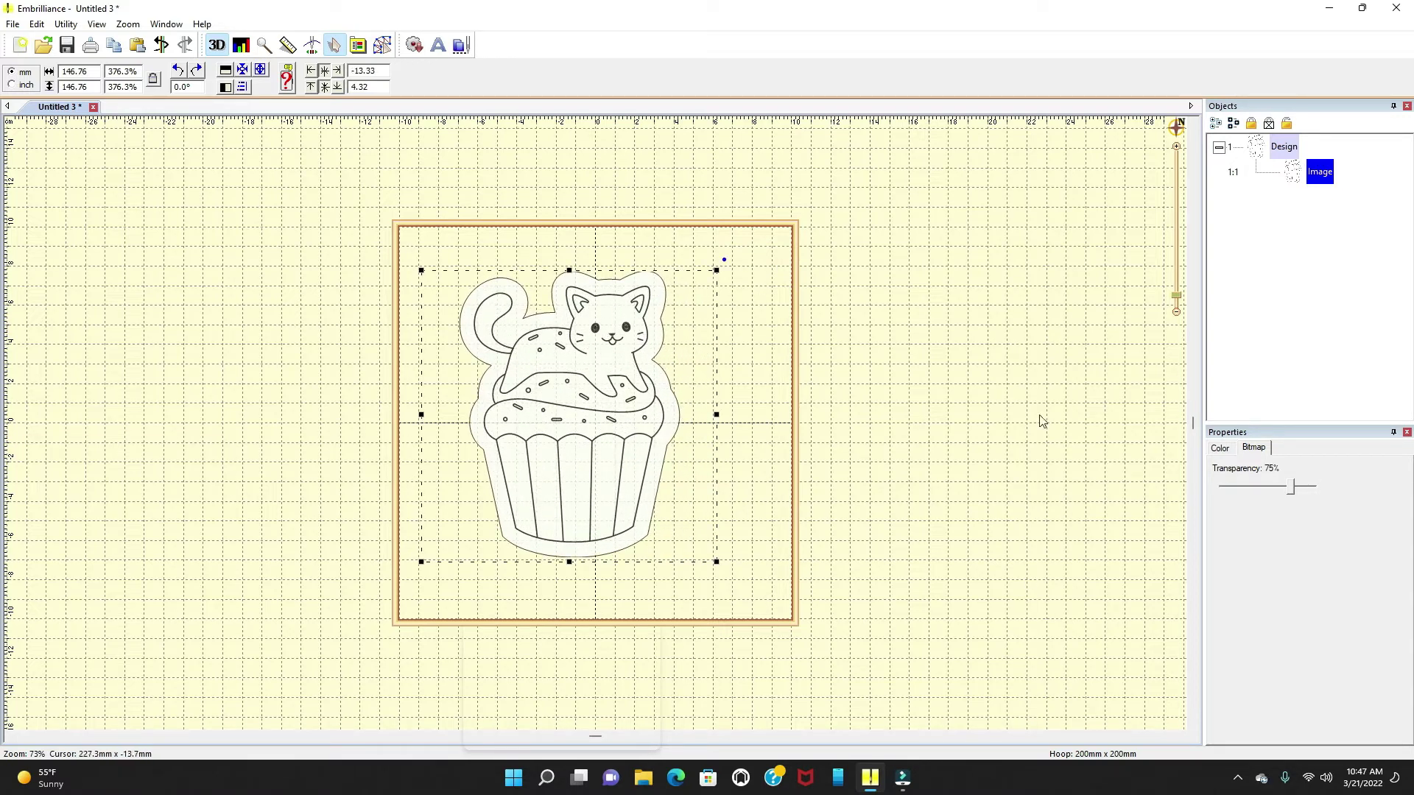
Enter Create Designs mode with the Magic Wand tool selected
{"action": "left_click", "coordinate": [384, 49]}
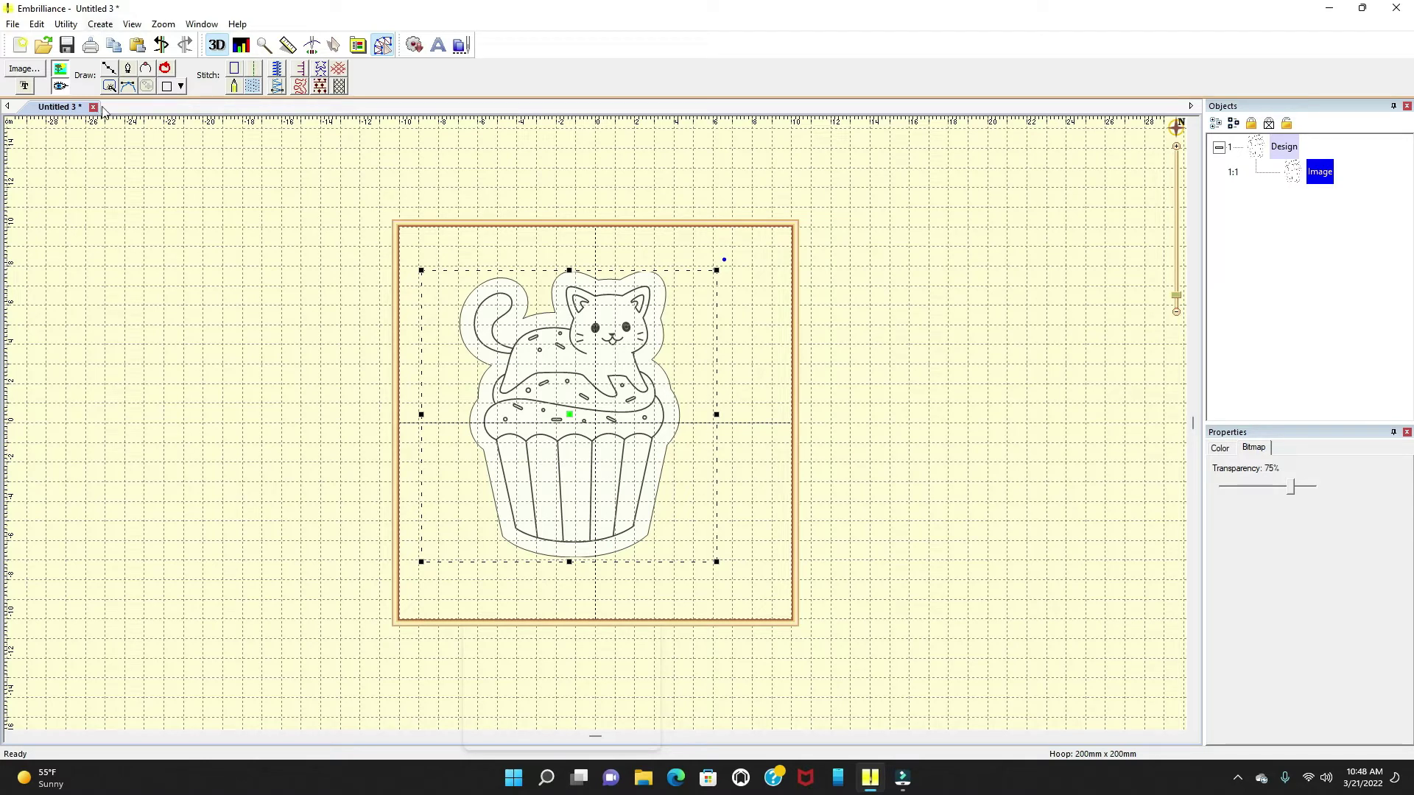
{"action": "left_click", "coordinate": [110, 87]}
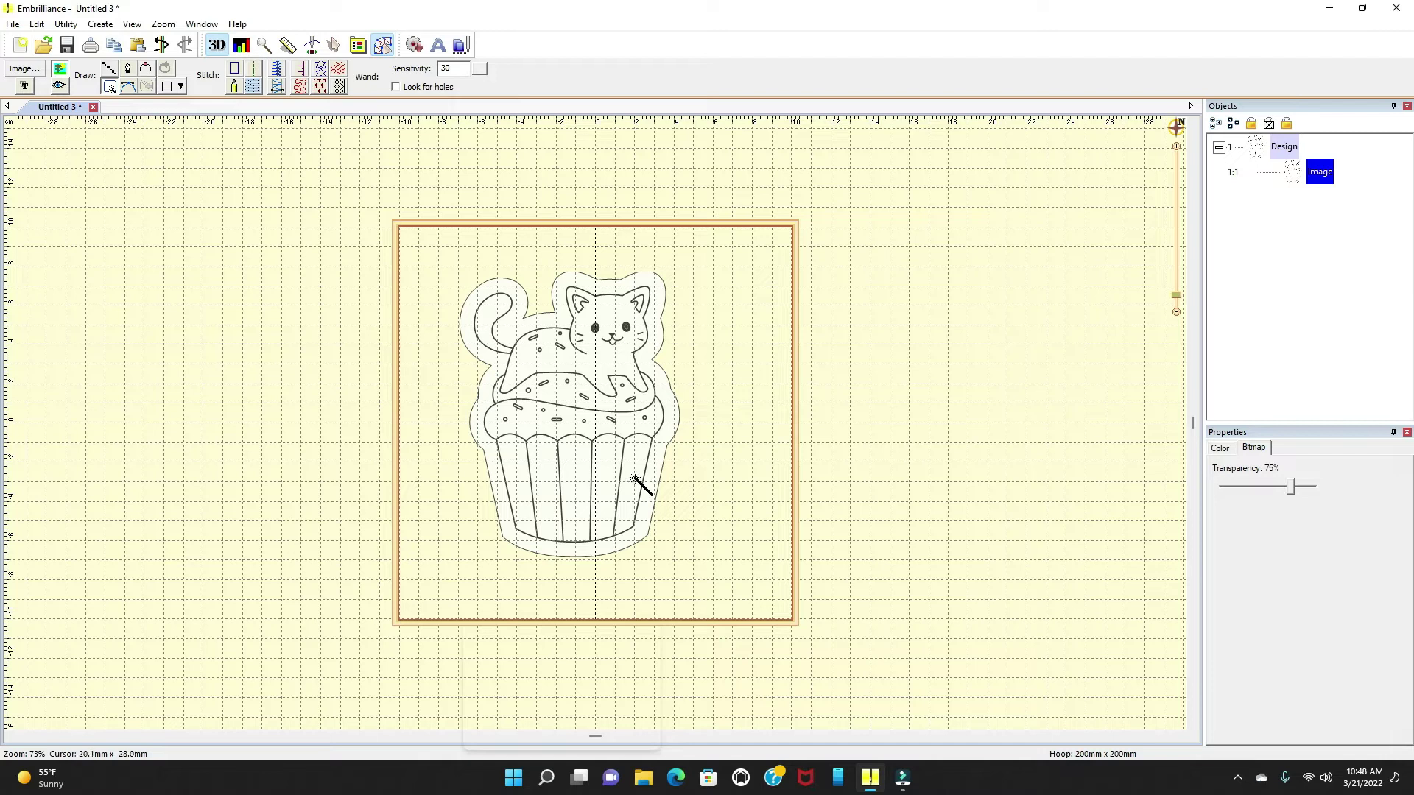
Magic-wand one wrapper stripe into a fill and set its thread to Janome 265 Crimson
{"action": "left_click", "coordinate": [636, 480]}
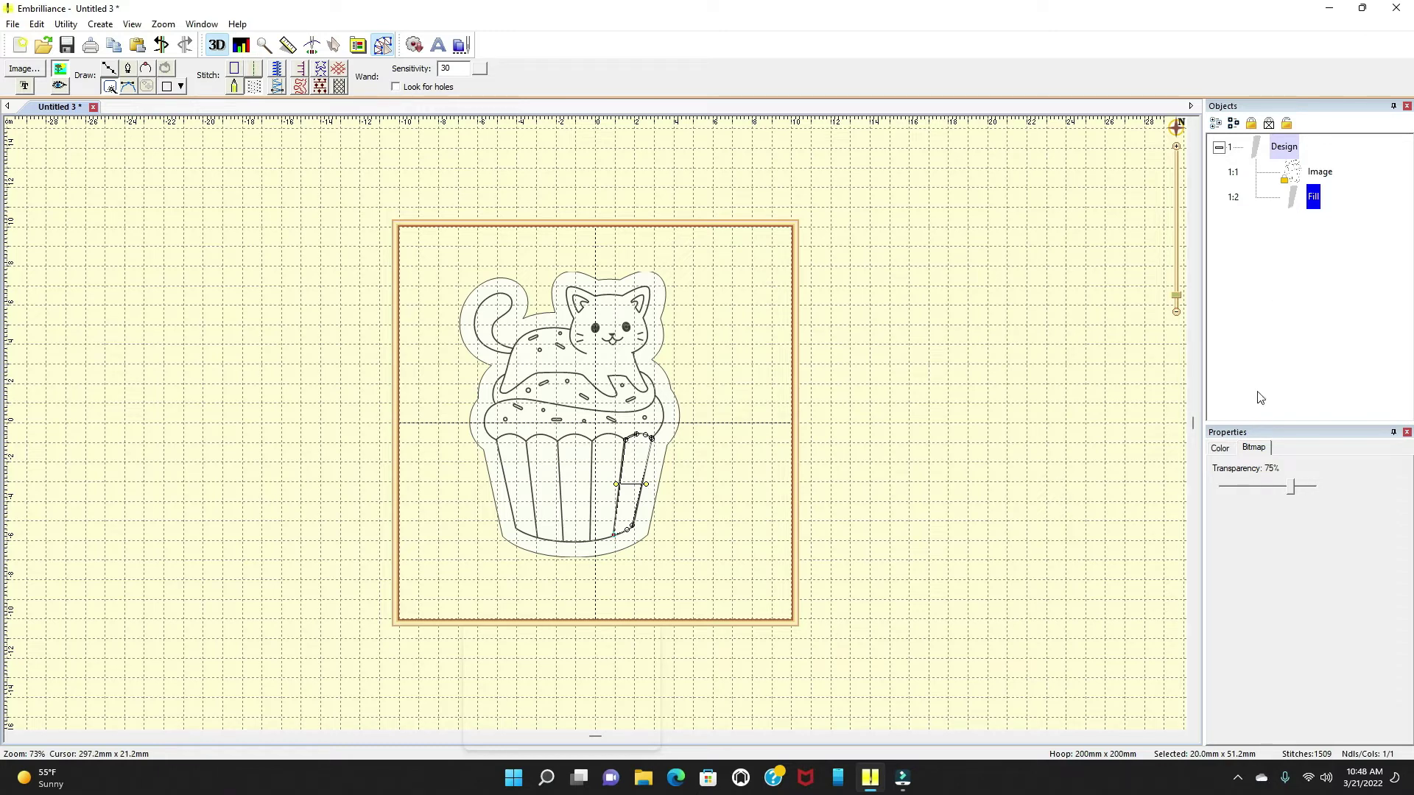
{"action": "left_click", "coordinate": [1219, 449]}
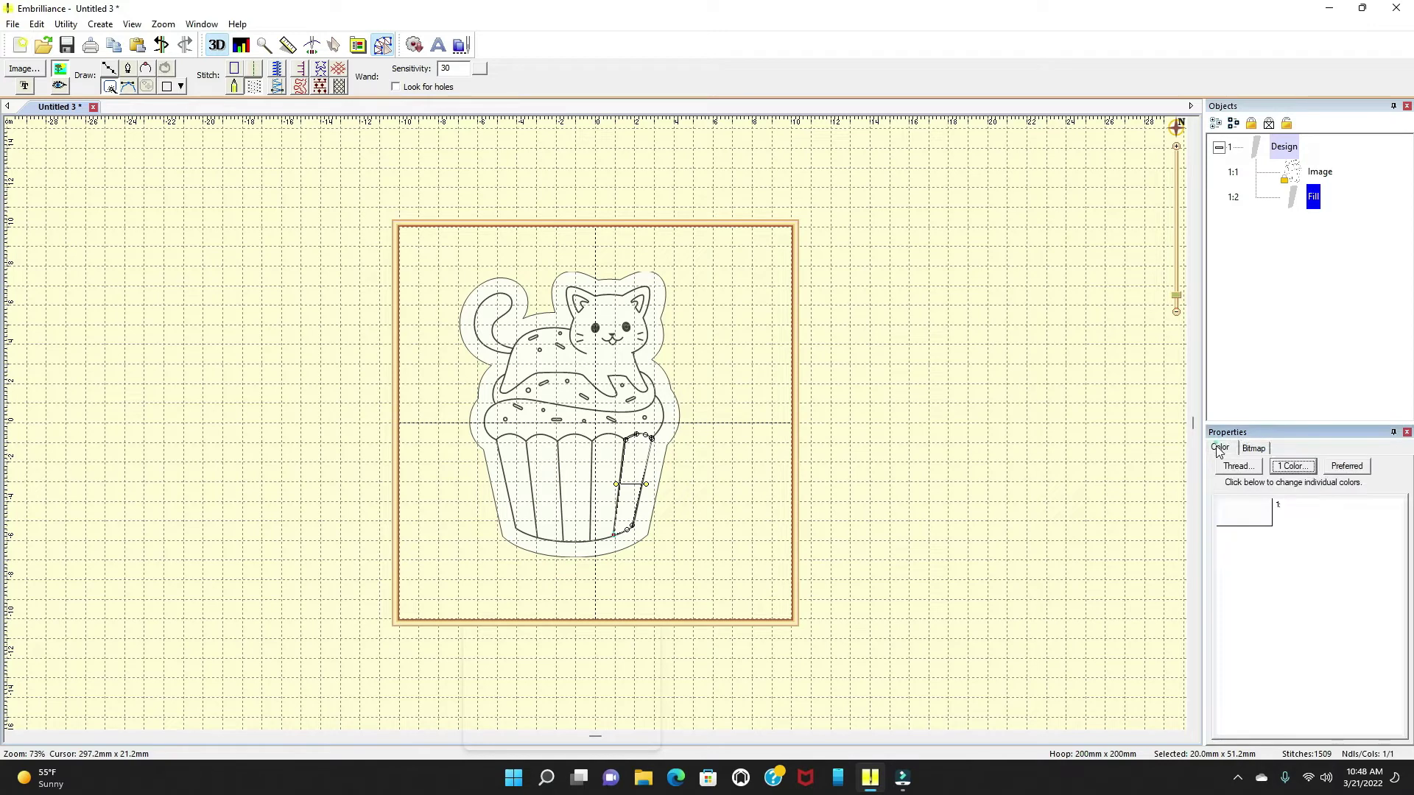
{"action": "left_click", "coordinate": [1237, 522]}
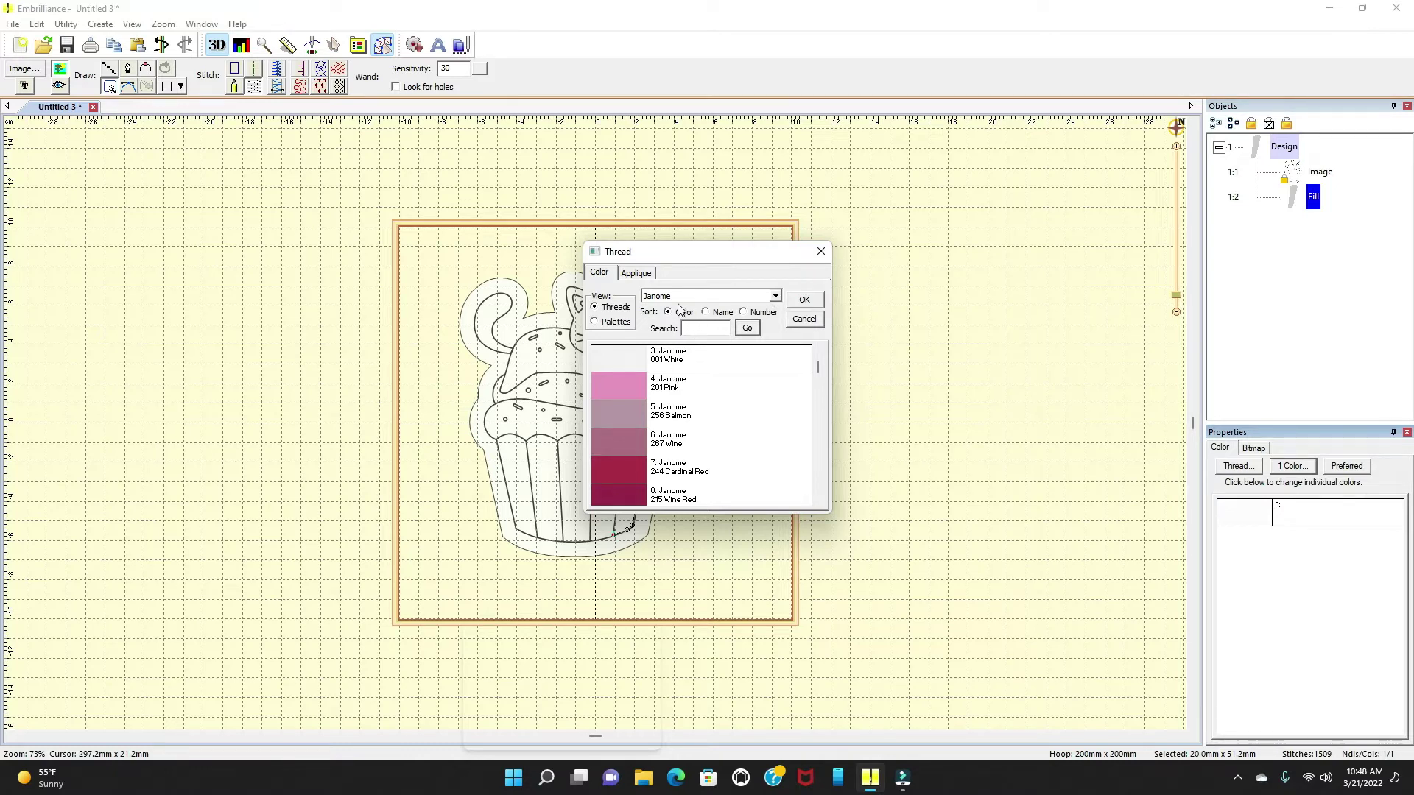
{"action": "left_click", "coordinate": [706, 312]}
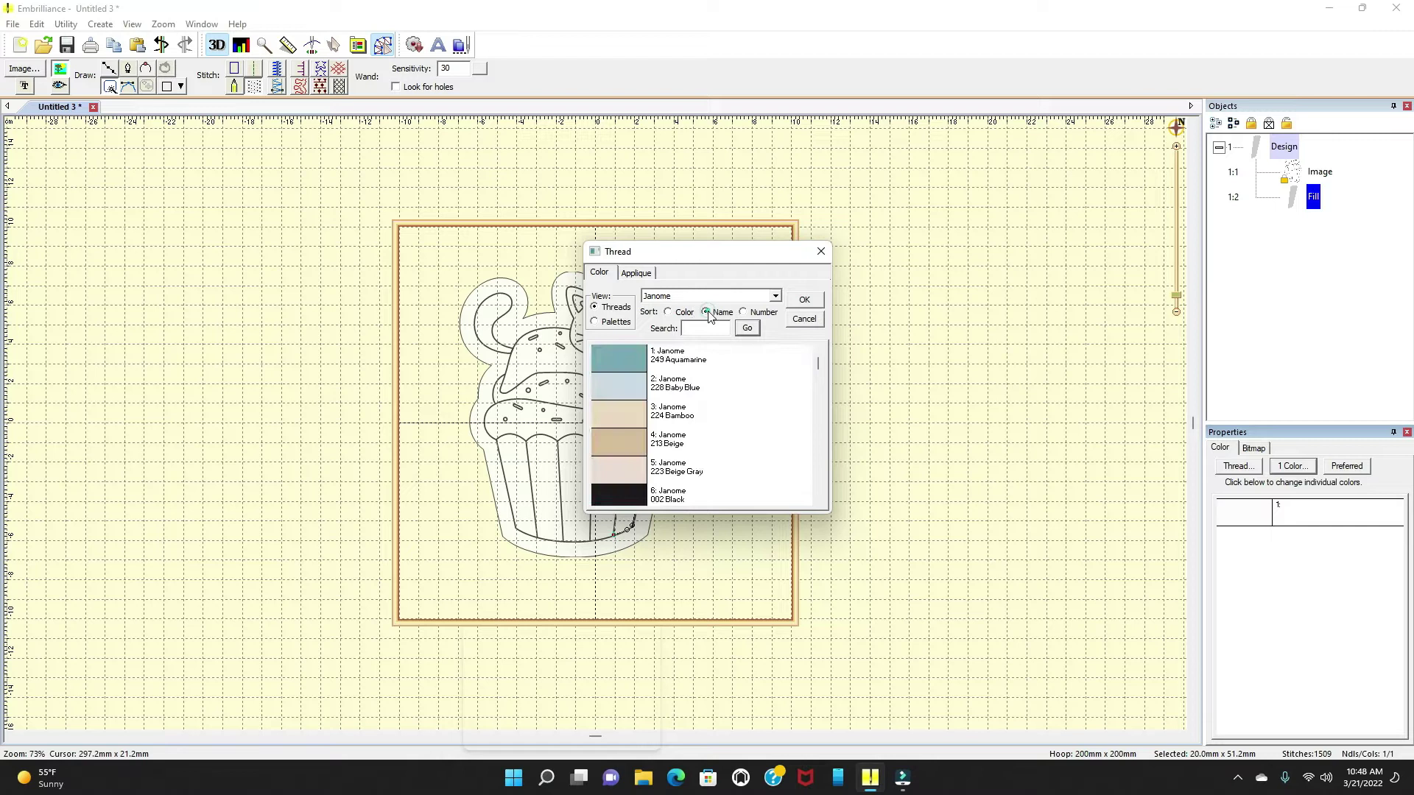
{"action": "left_click", "coordinate": [744, 314]}
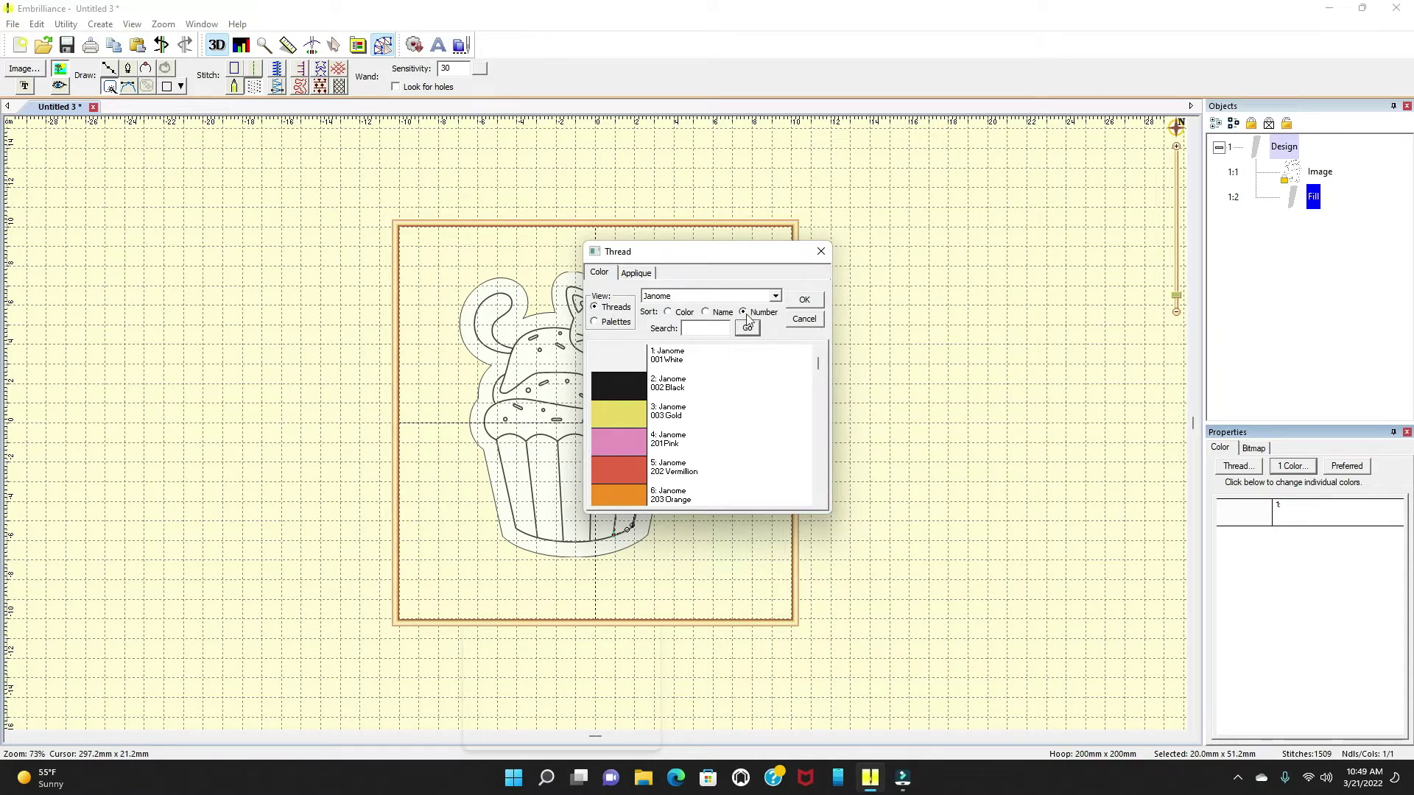
{"action": "left_click", "coordinate": [708, 312]}
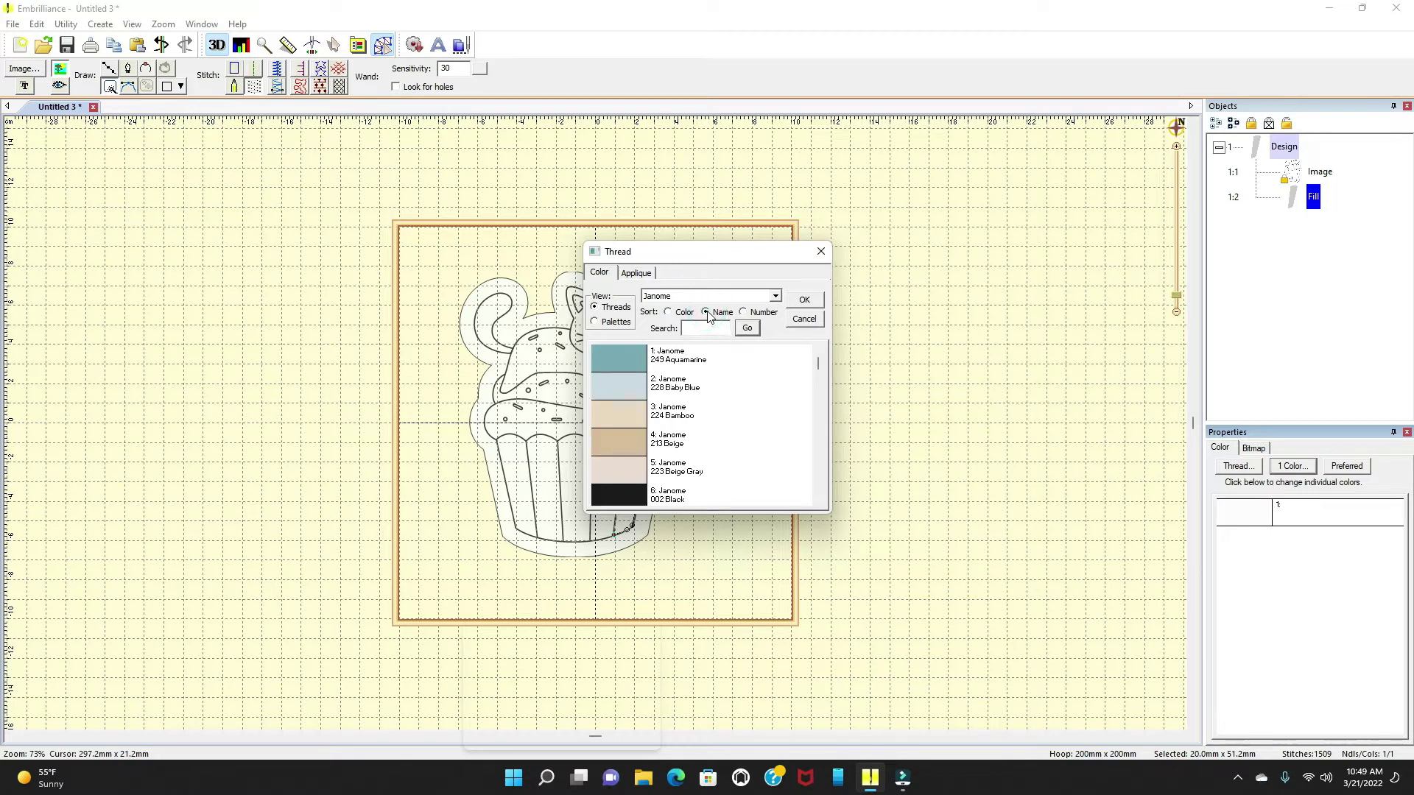
{"action": "left_click_drag", "start_coordinate": [818, 362], "coordinate": [819, 387]}
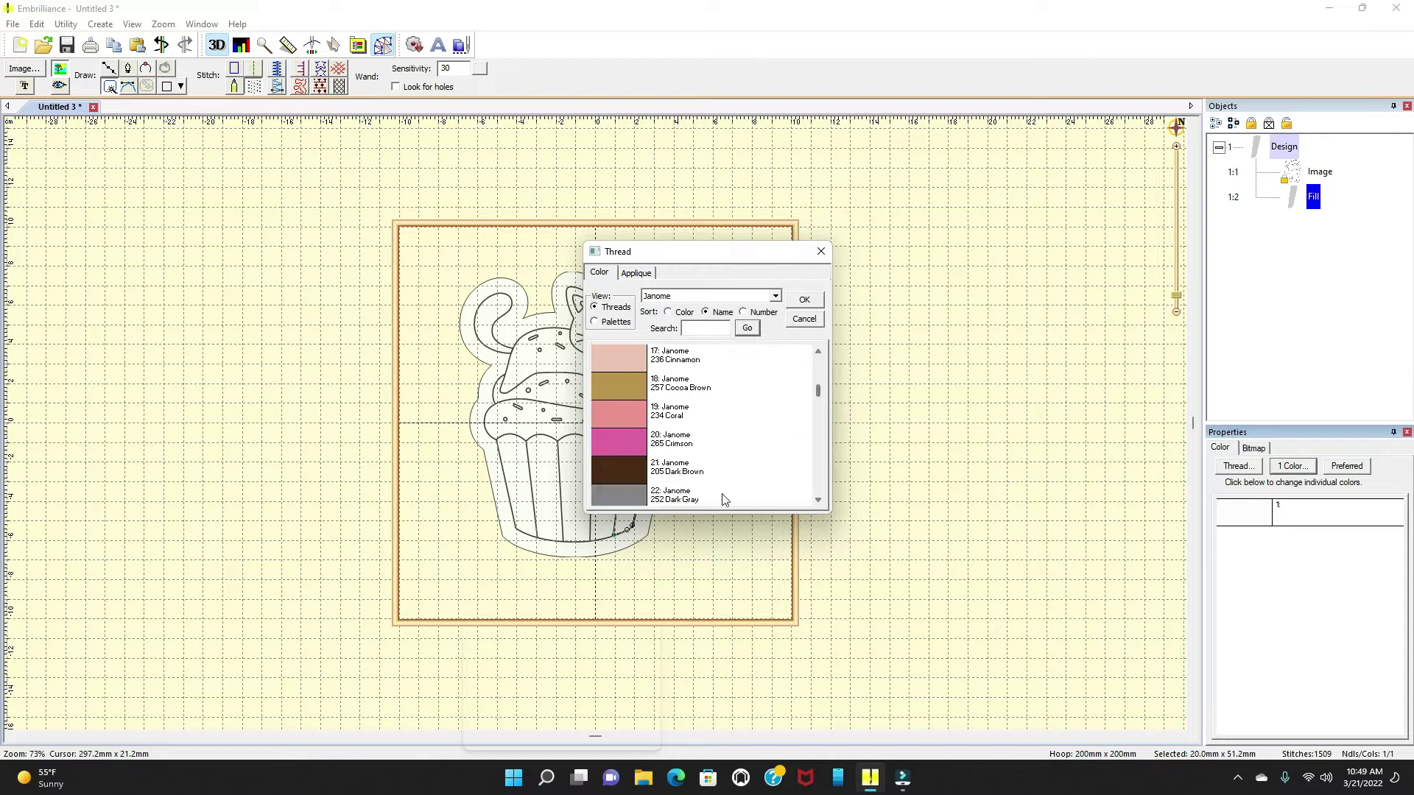
{"action": "left_click", "coordinate": [623, 439]}
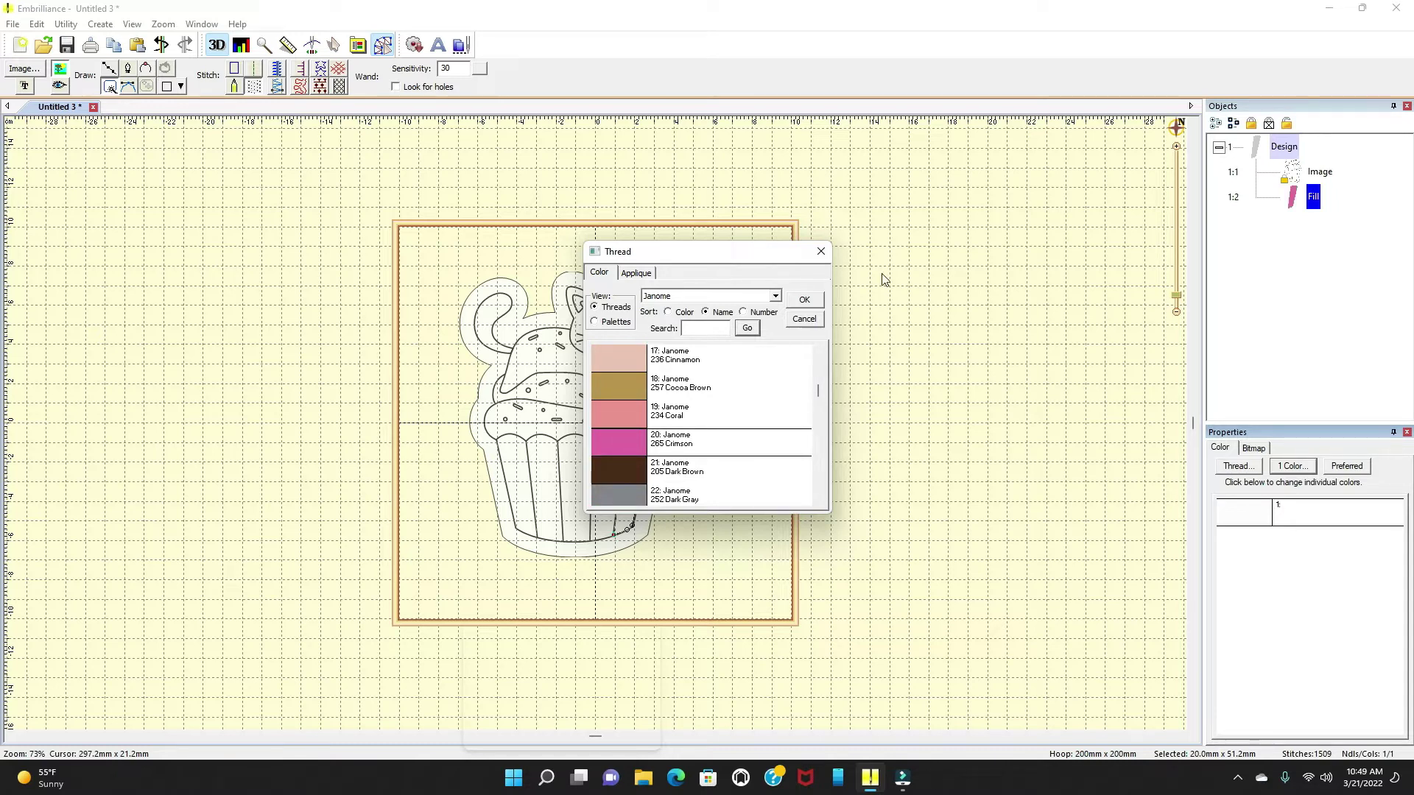
{"action": "left_click", "coordinate": [806, 300]}
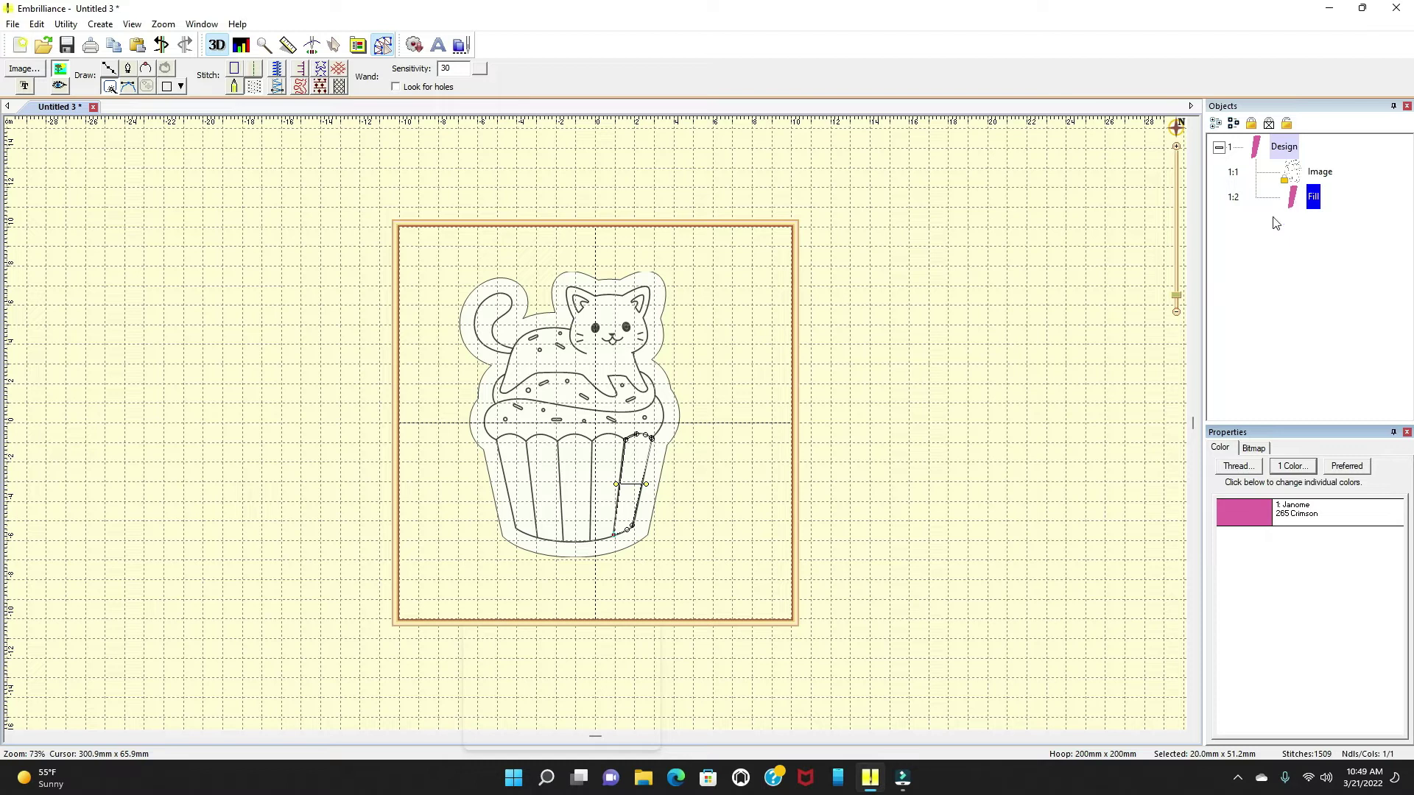
Wand-trace the adjacent wrapper stripe and set its thread to Janome 267 Wine
{"action": "left_click", "coordinate": [611, 496]}
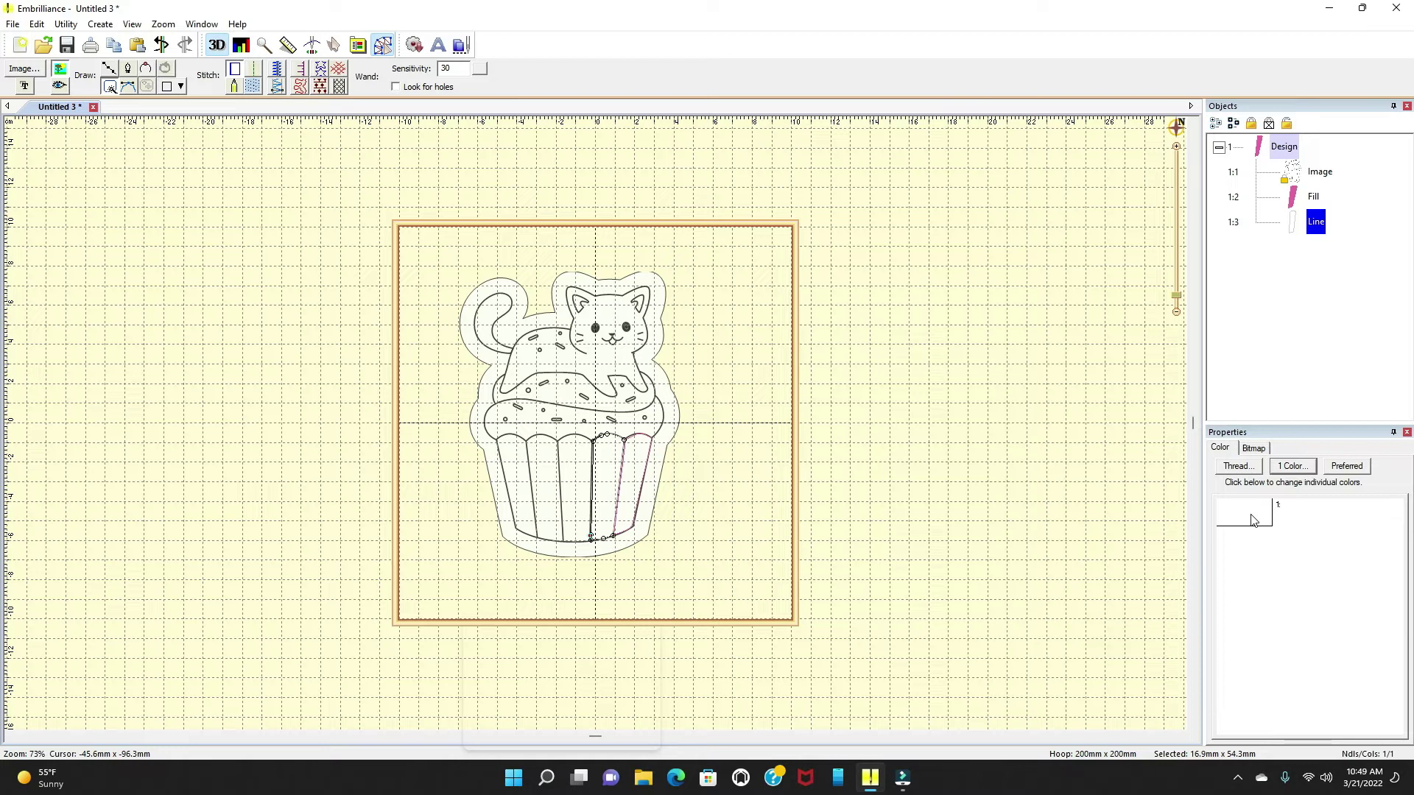
{"action": "left_click", "coordinate": [1219, 449]}
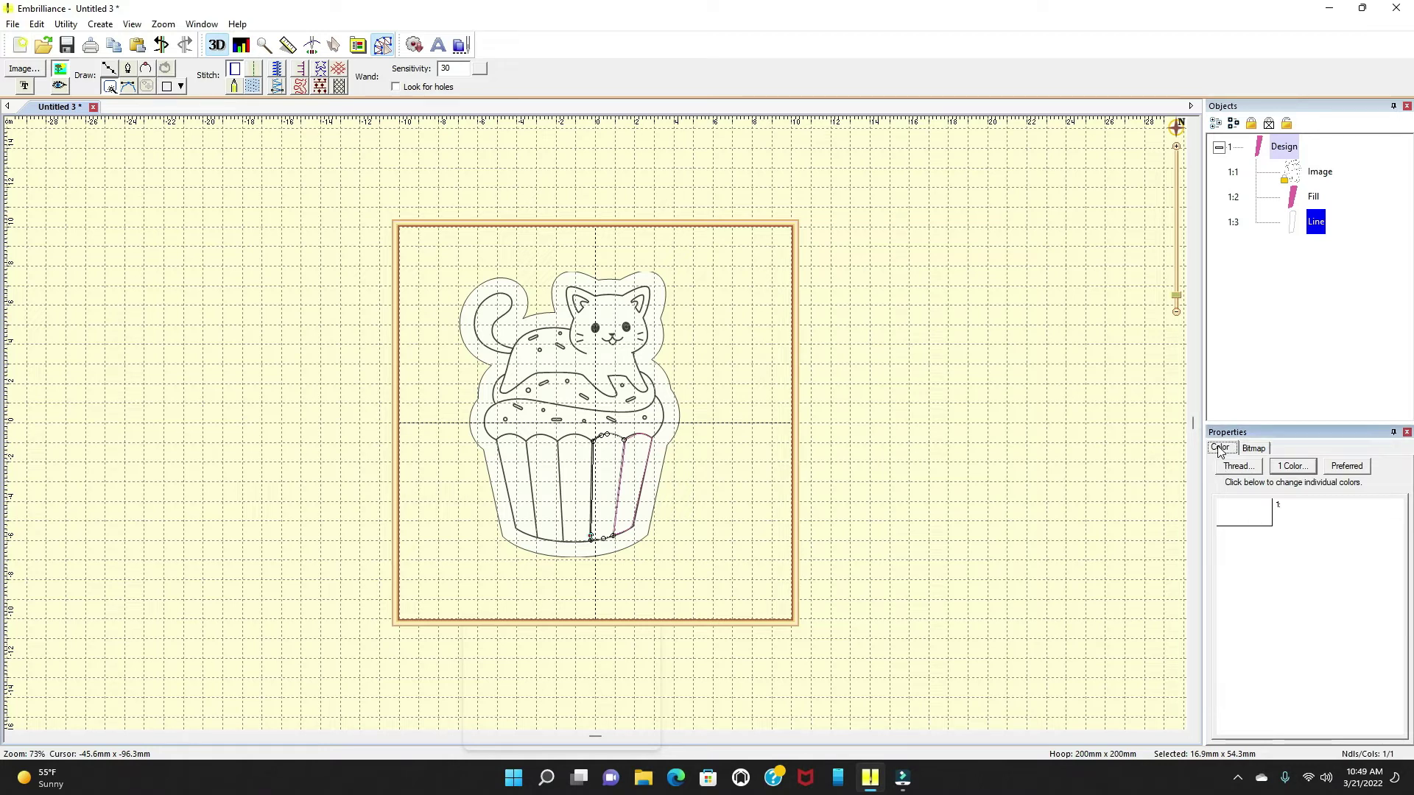
{"action": "left_click", "coordinate": [1247, 511]}
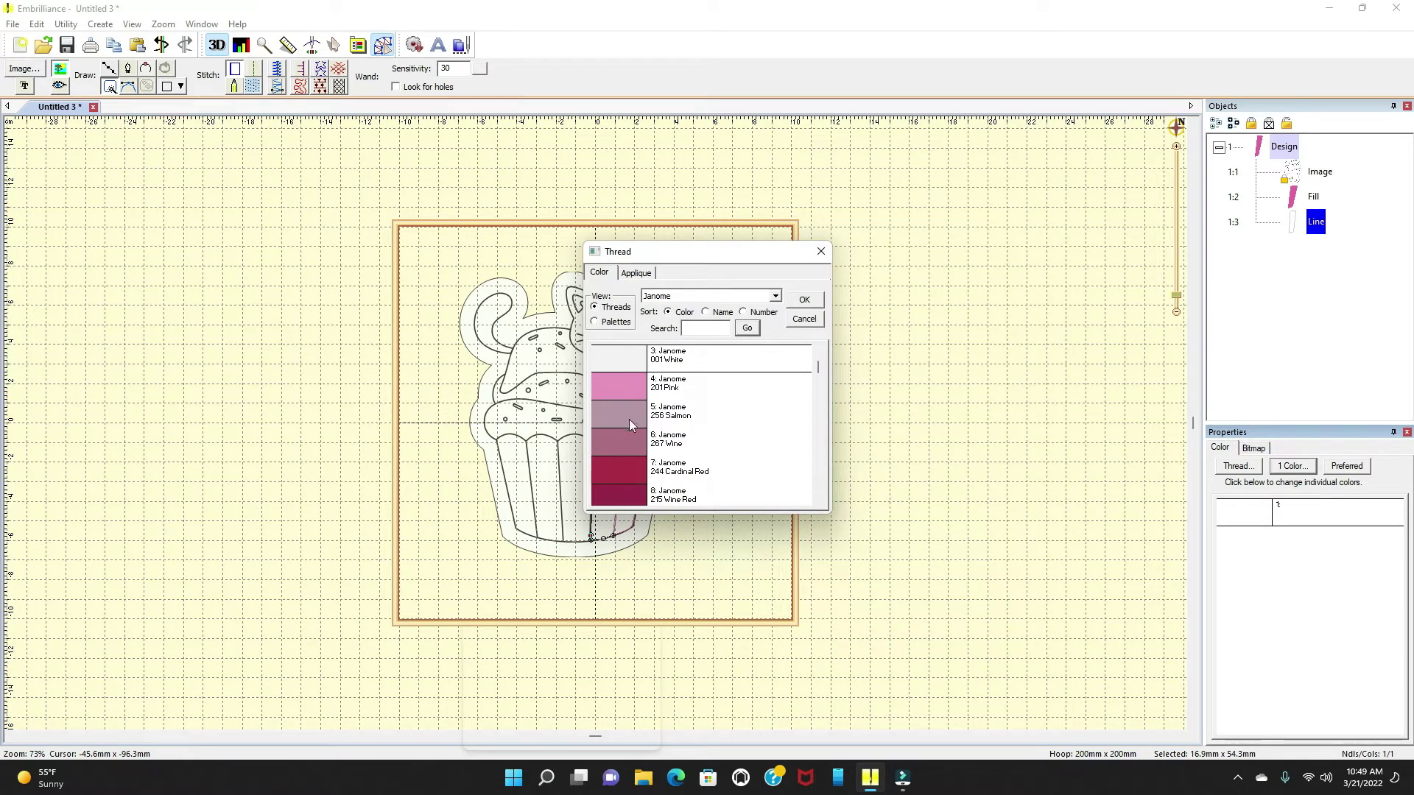
{"action": "left_click", "coordinate": [617, 443]}
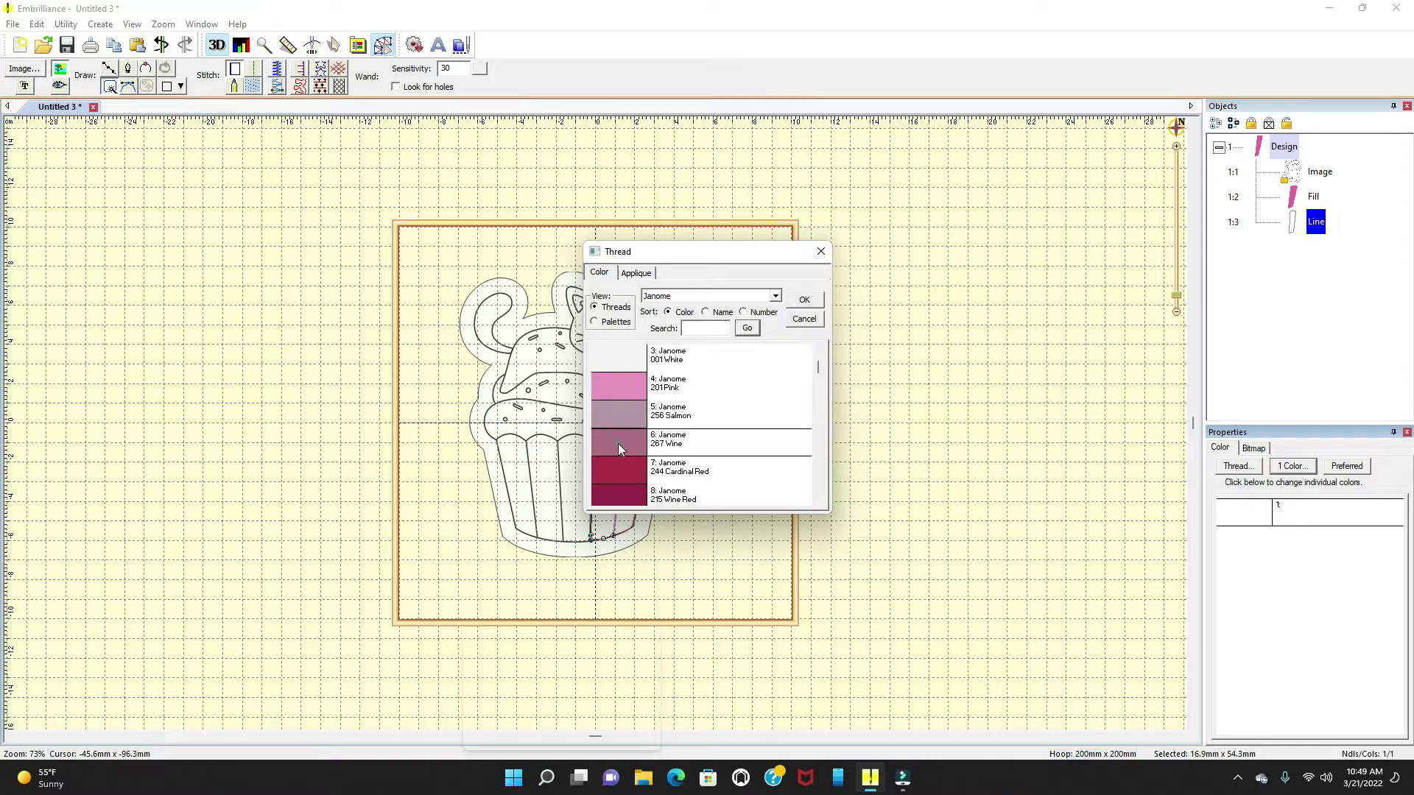
{"action": "left_click", "coordinate": [804, 301]}
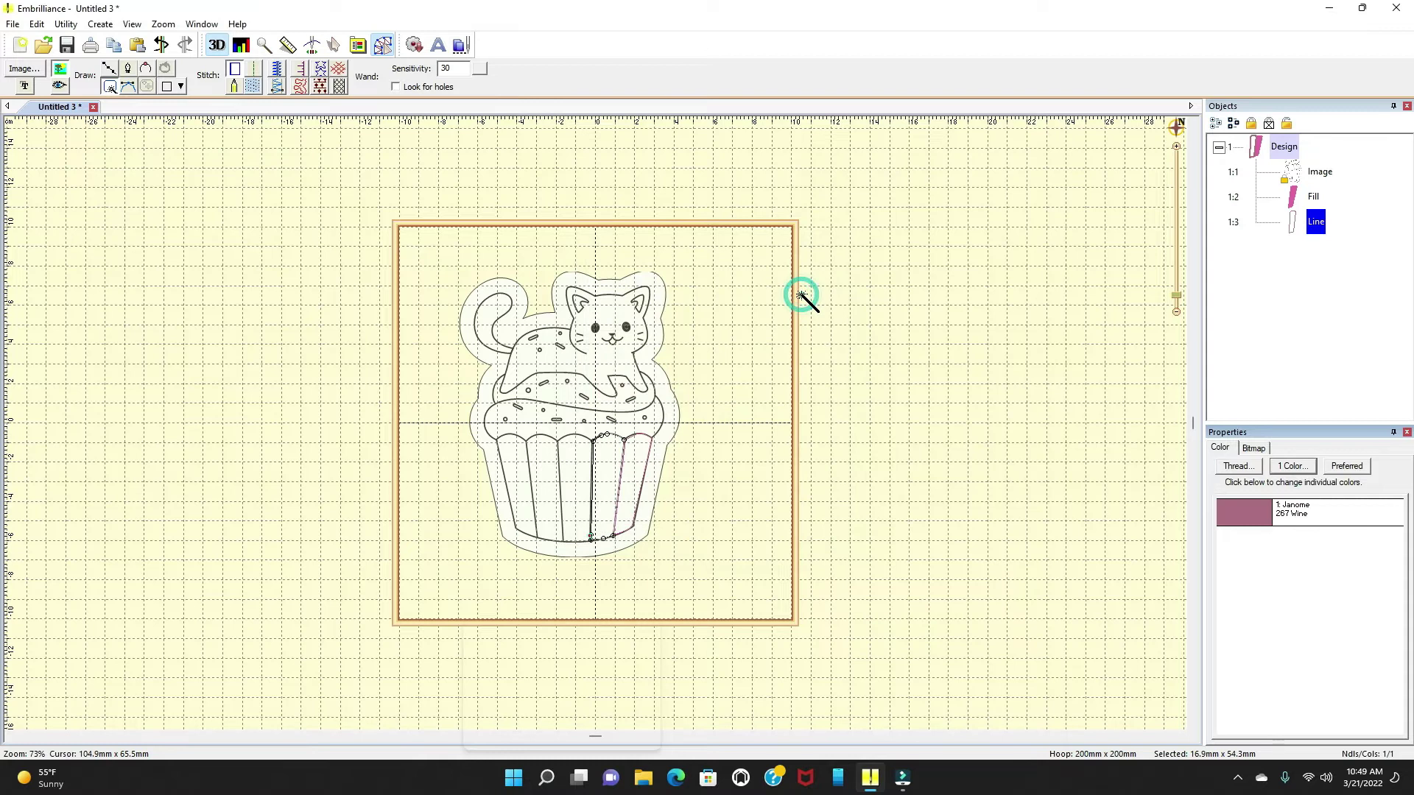
Change the wine stripe from line to fill stitching
{"action": "left_click", "coordinate": [252, 88]}
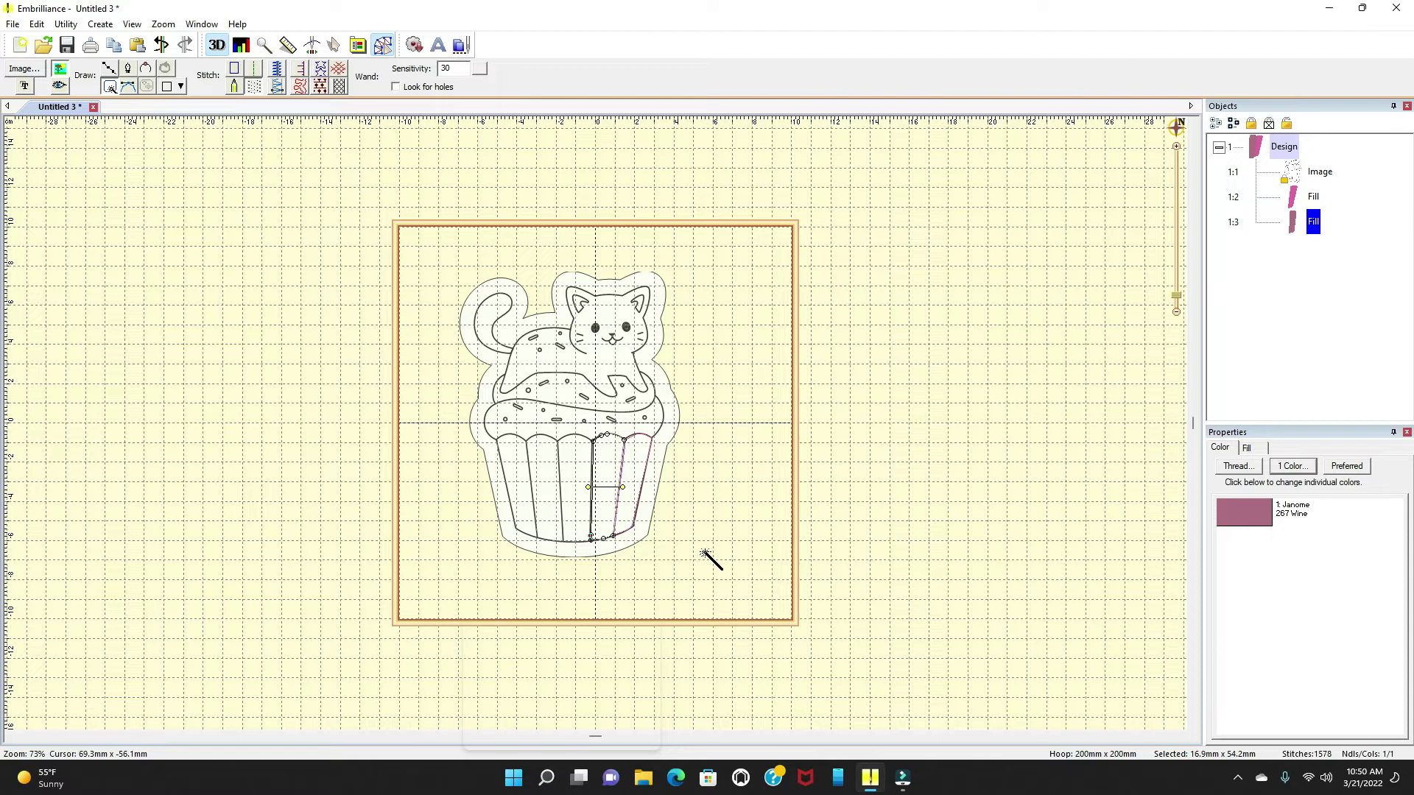
Trace the middle stripe, thread it in Janome 275 Canary Yellow, and convert it to fill
{"action": "left_click", "coordinate": [576, 492]}
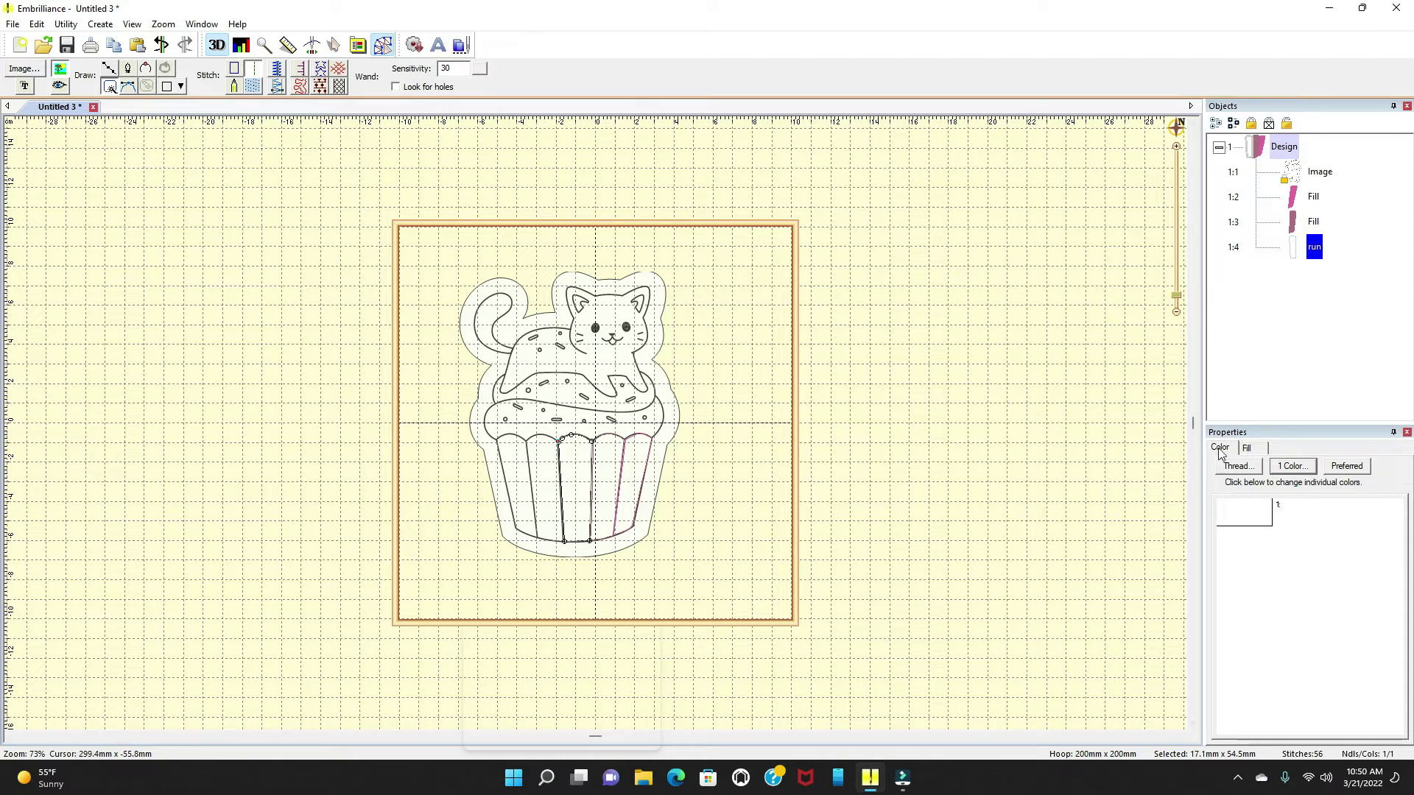
{"action": "left_click", "coordinate": [1239, 515]}
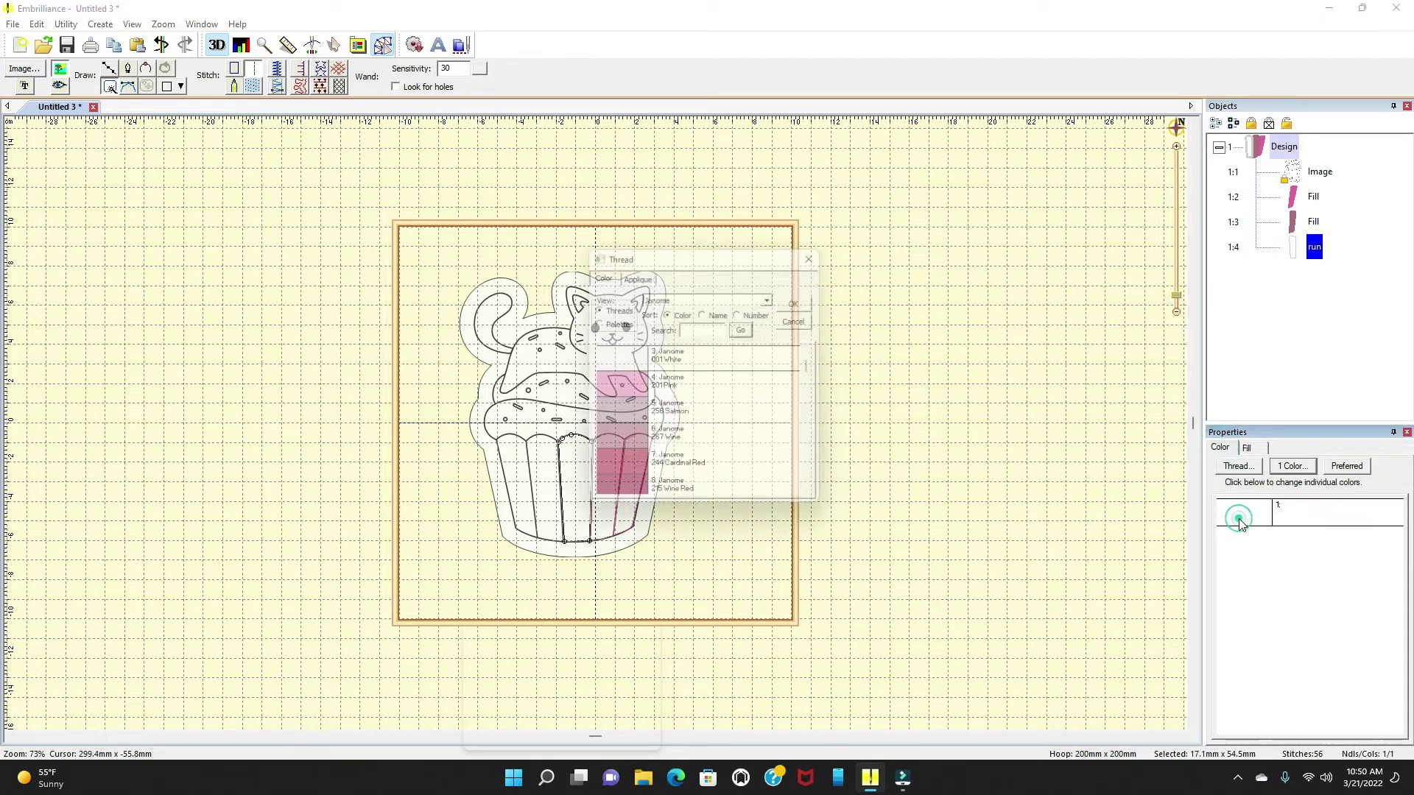
{"action": "left_click_drag", "start_coordinate": [815, 369], "coordinate": [819, 396]}
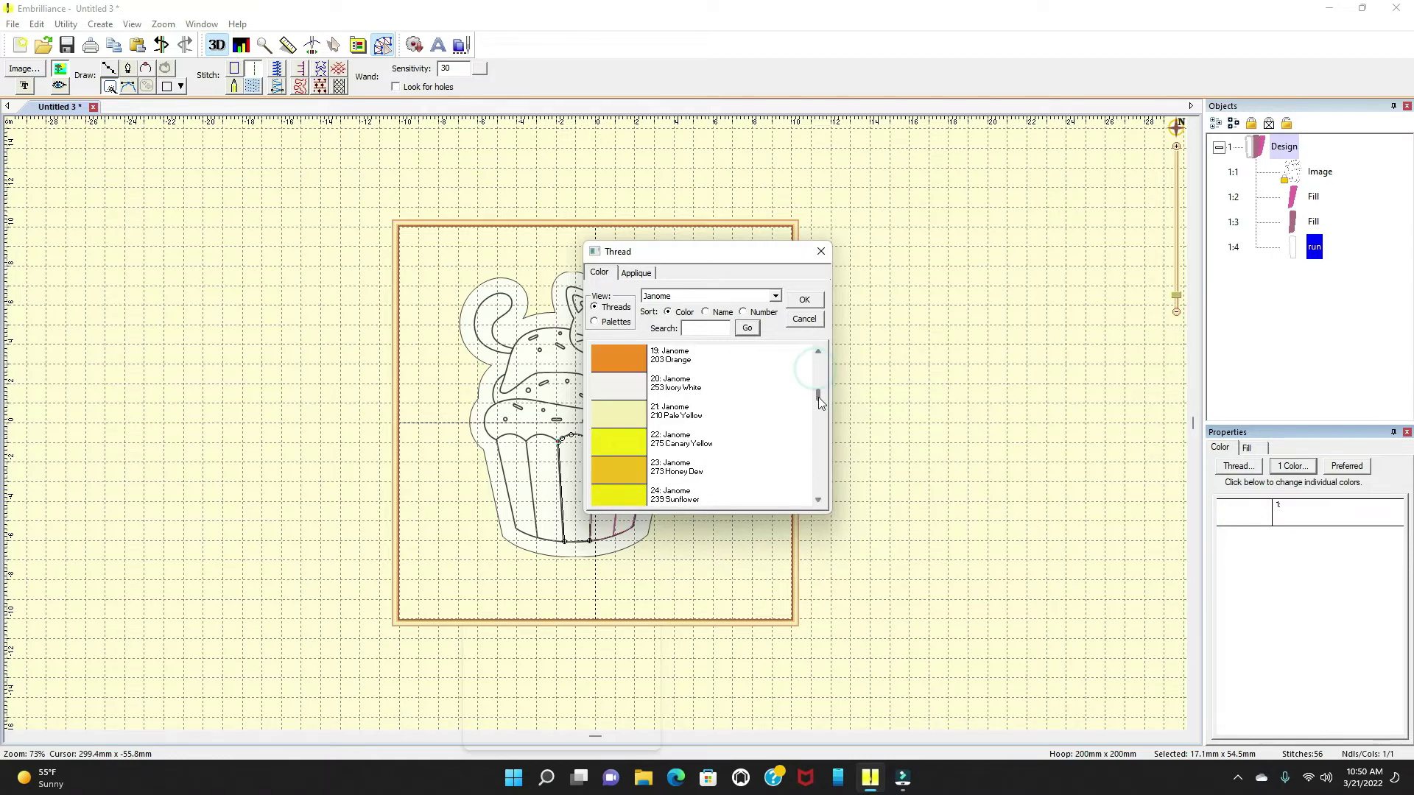
{"action": "left_click", "coordinate": [618, 443]}
{"action": "left_click", "coordinate": [1220, 452]}
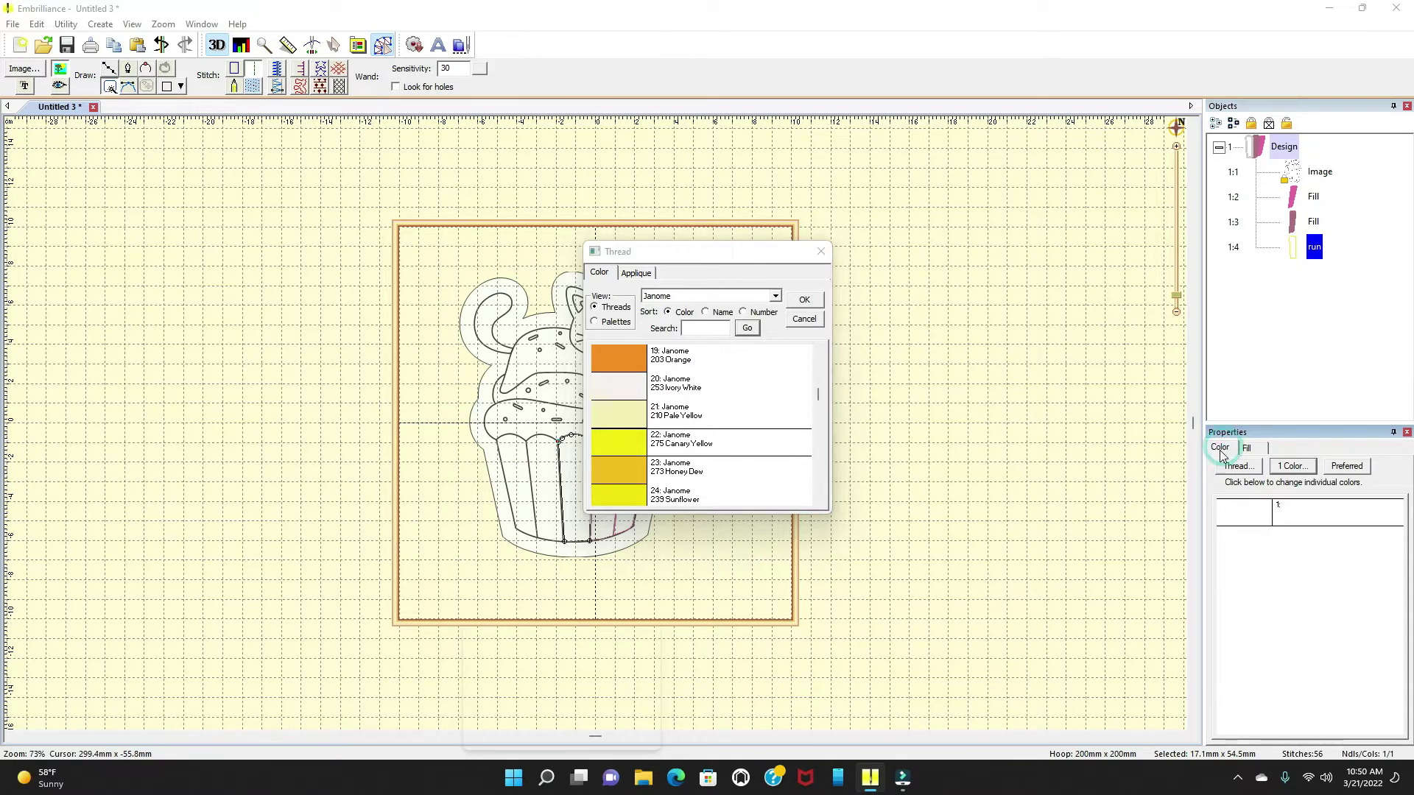
{"action": "left_click", "coordinate": [808, 299]}
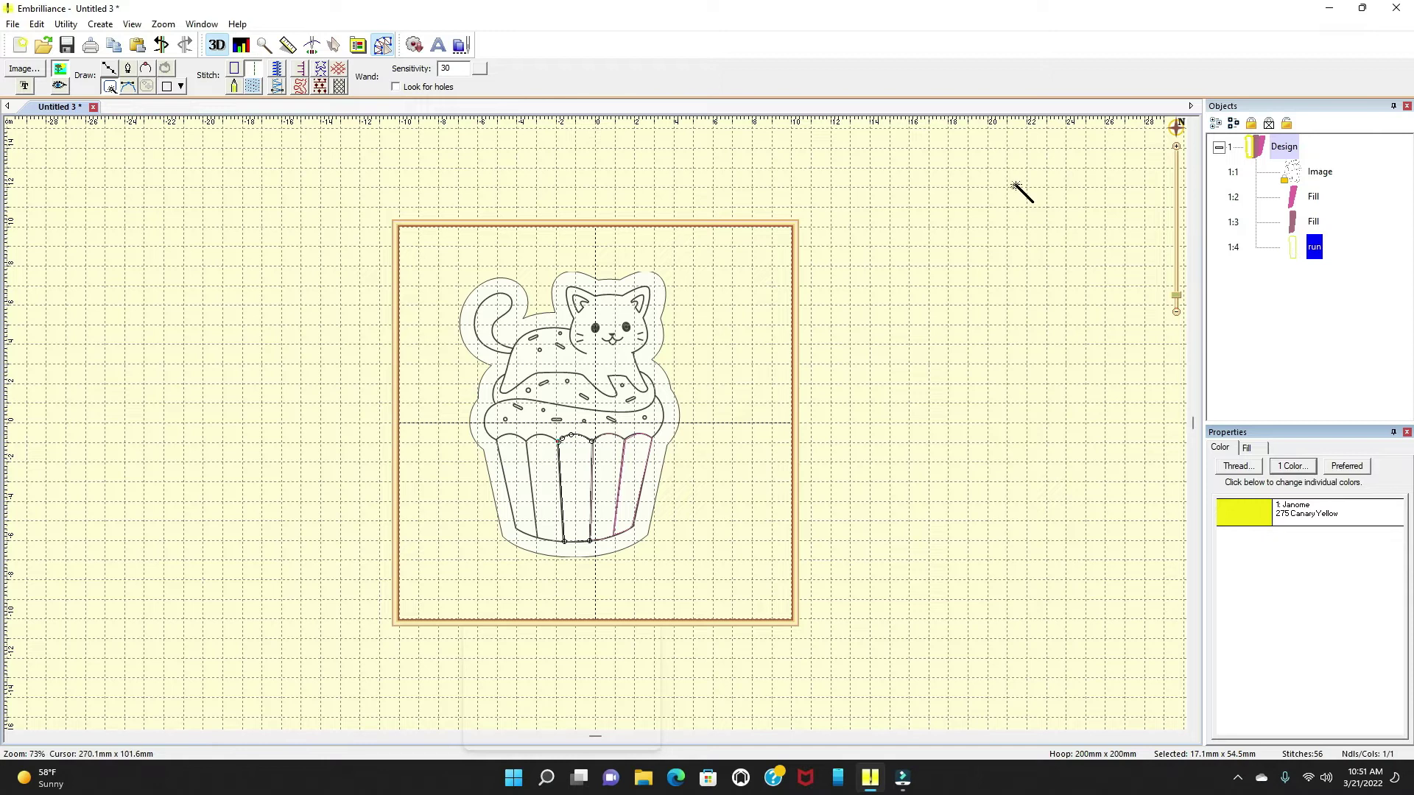
{"action": "left_click", "coordinate": [253, 89]}
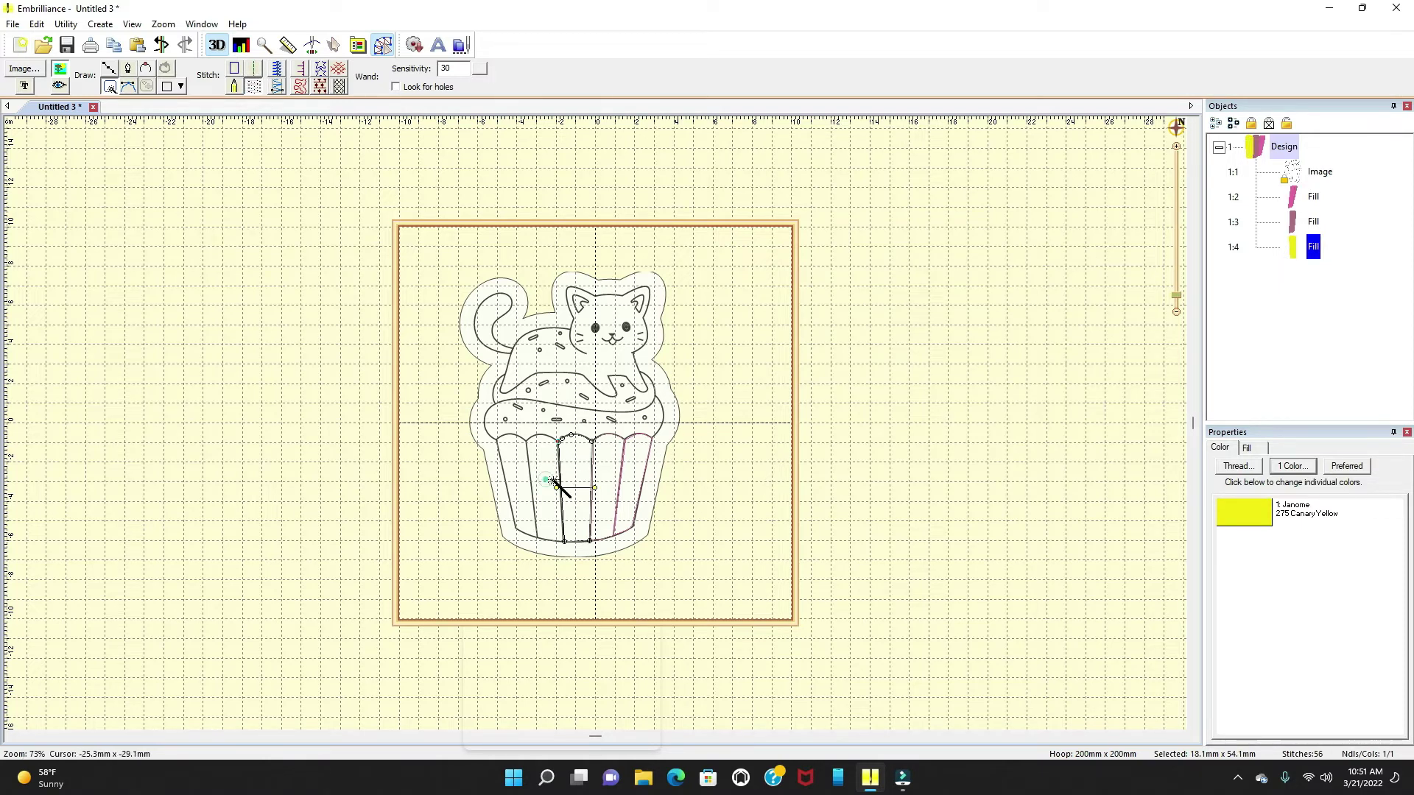
Trace the second-from-left stripe, thread it in Janome 201 Pink, and convert it to fill
{"action": "left_click", "coordinate": [546, 480]}
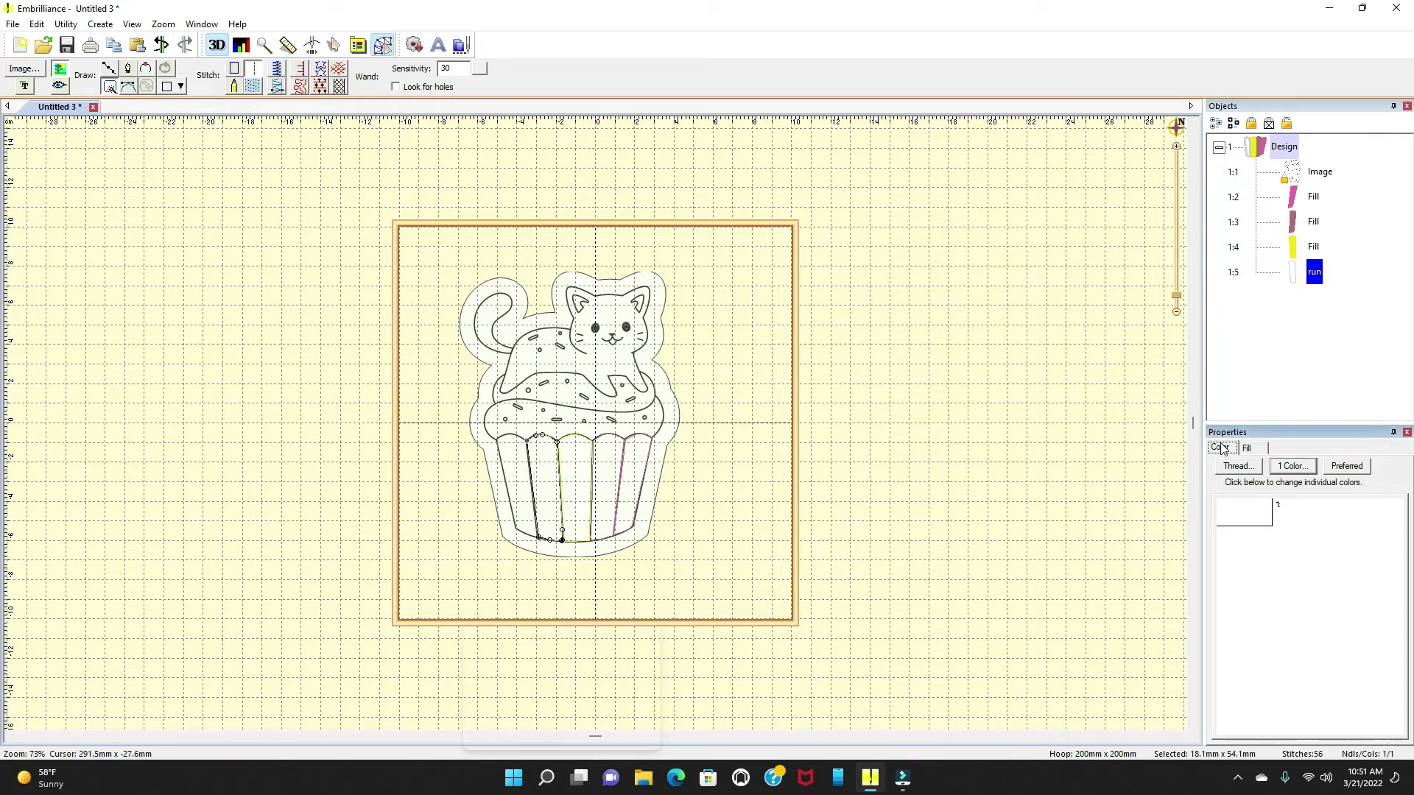
{"action": "left_click", "coordinate": [1228, 511]}
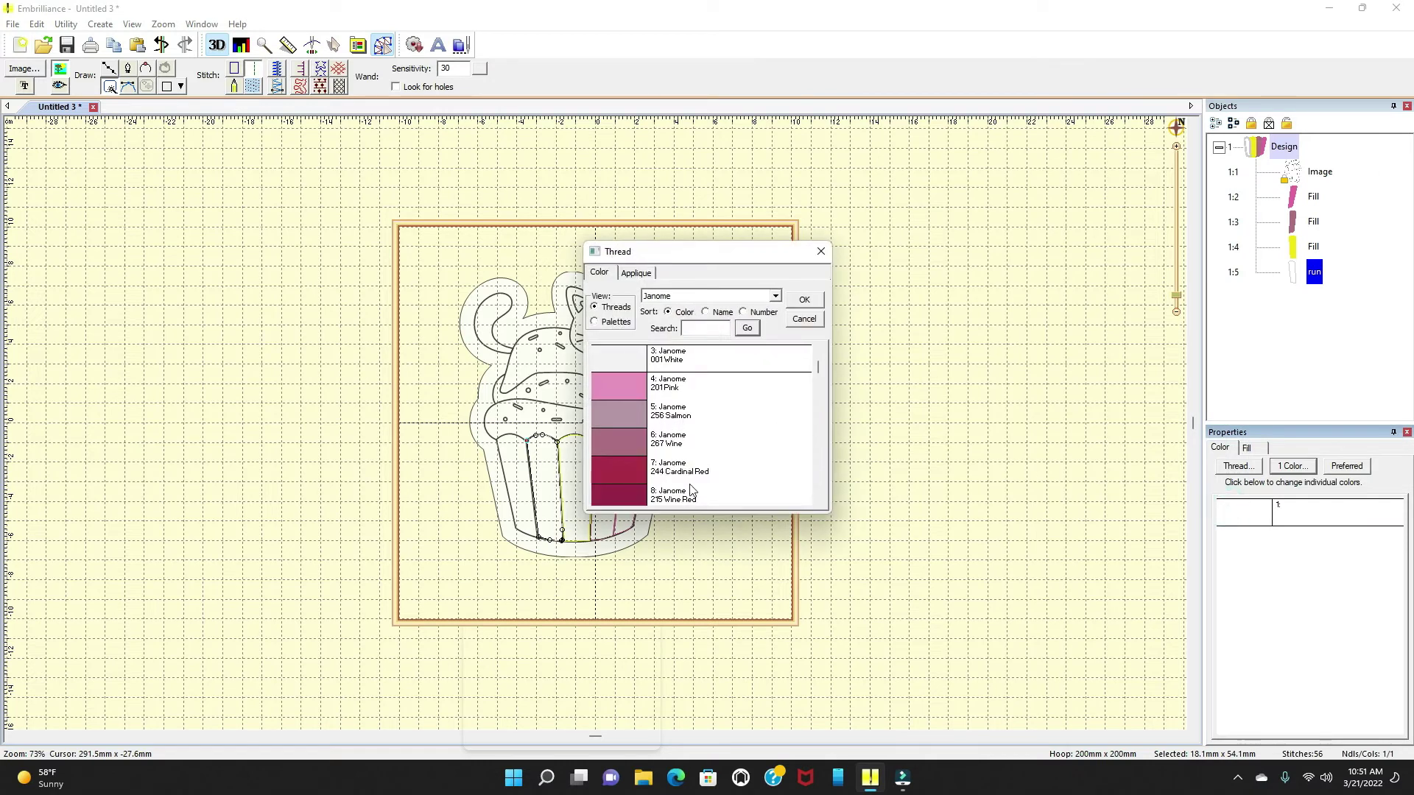
{"action": "left_click", "coordinate": [784, 390]}
{"action": "left_click", "coordinate": [804, 299]}
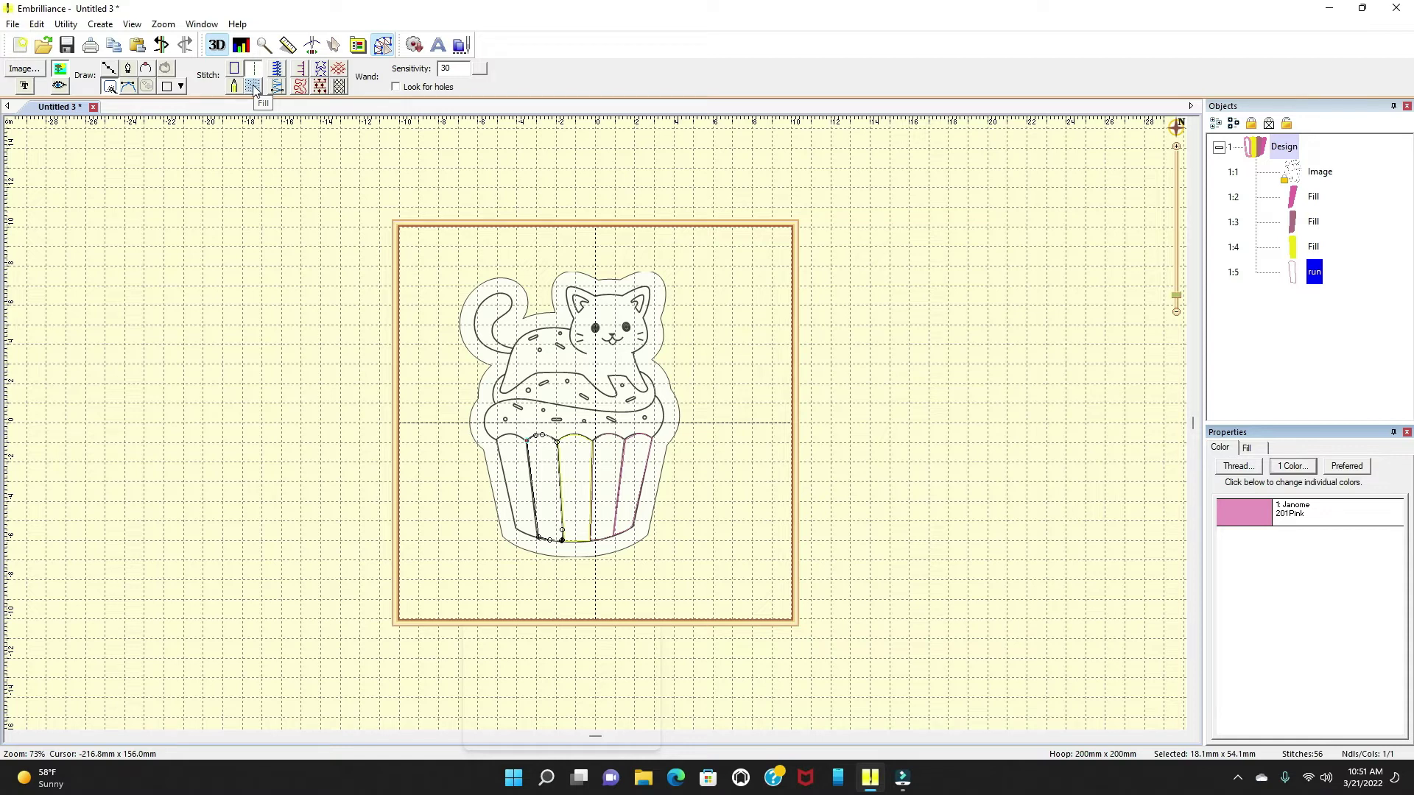
{"action": "left_click", "coordinate": [254, 87]}
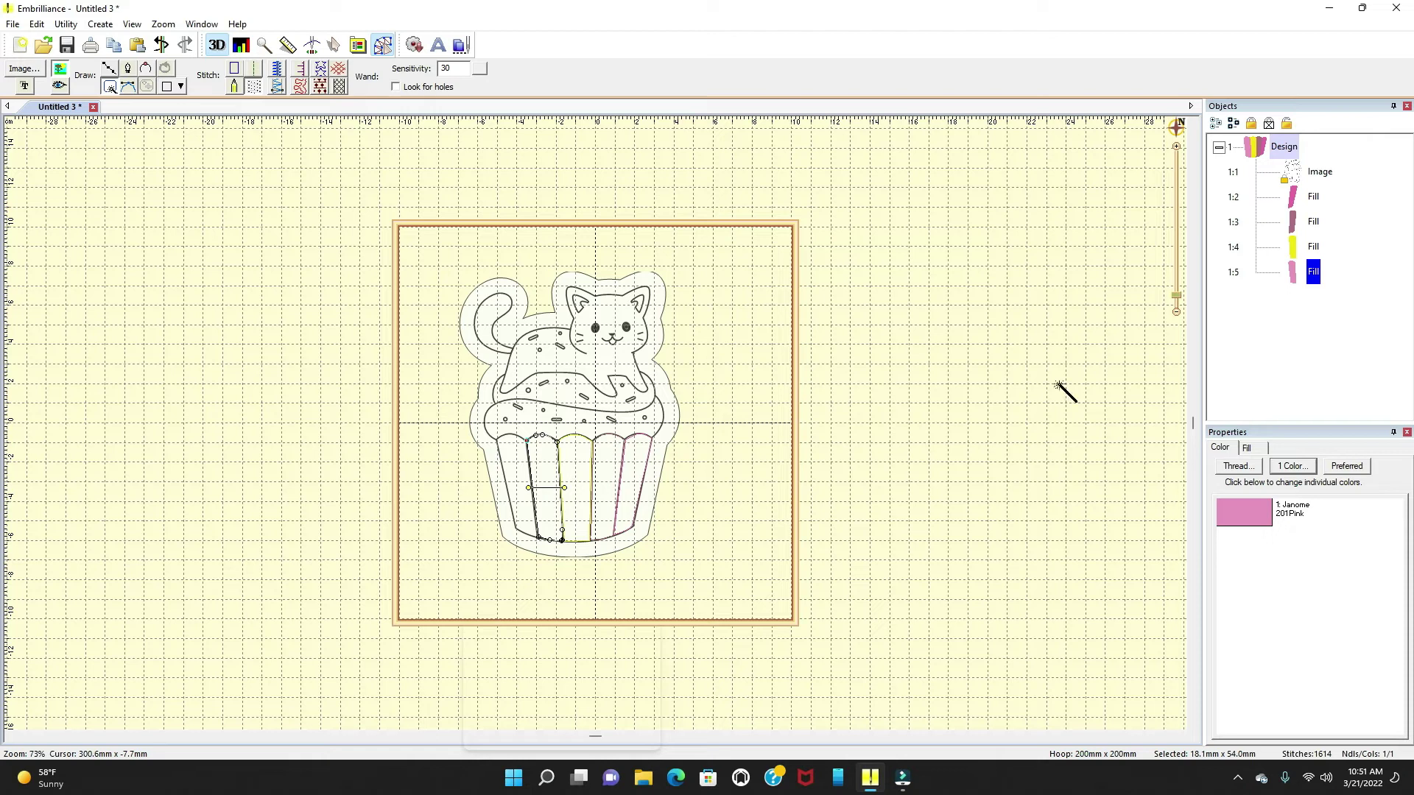
Trace the leftmost stripe, thread it in Janome 275 Canary Yellow, and convert it to fill
{"action": "left_click", "coordinate": [523, 492]}
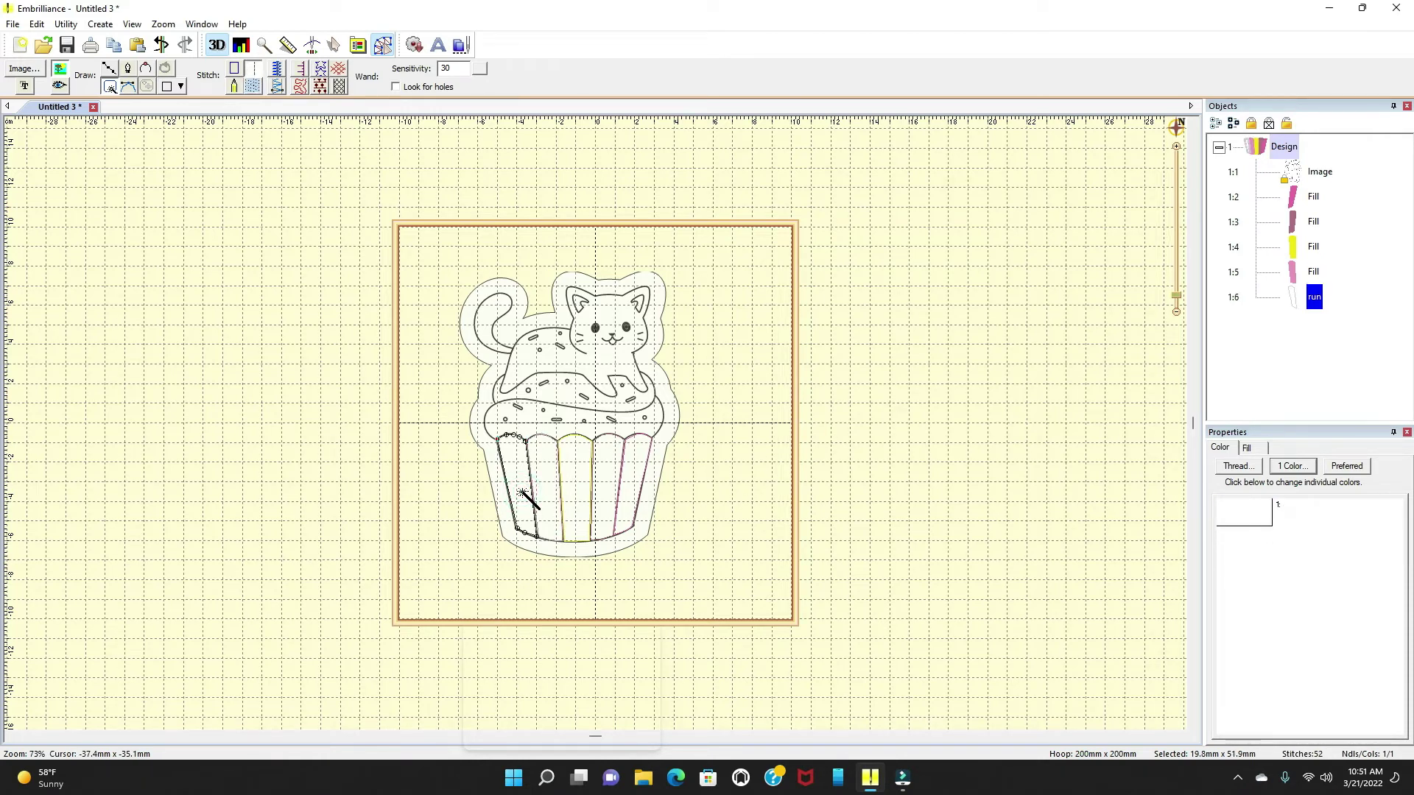
{"action": "left_click", "coordinate": [1216, 447]}
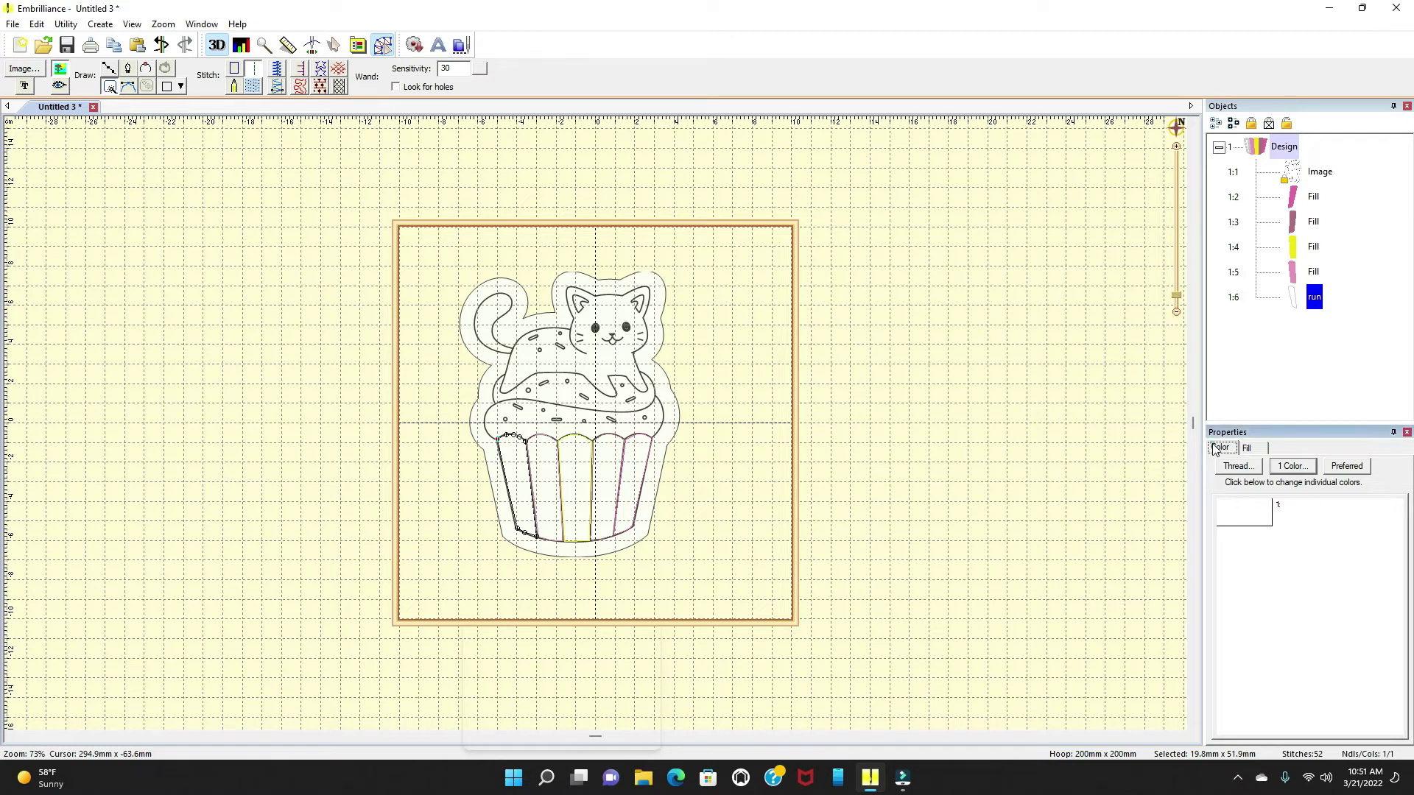
{"action": "left_click", "coordinate": [1252, 513]}
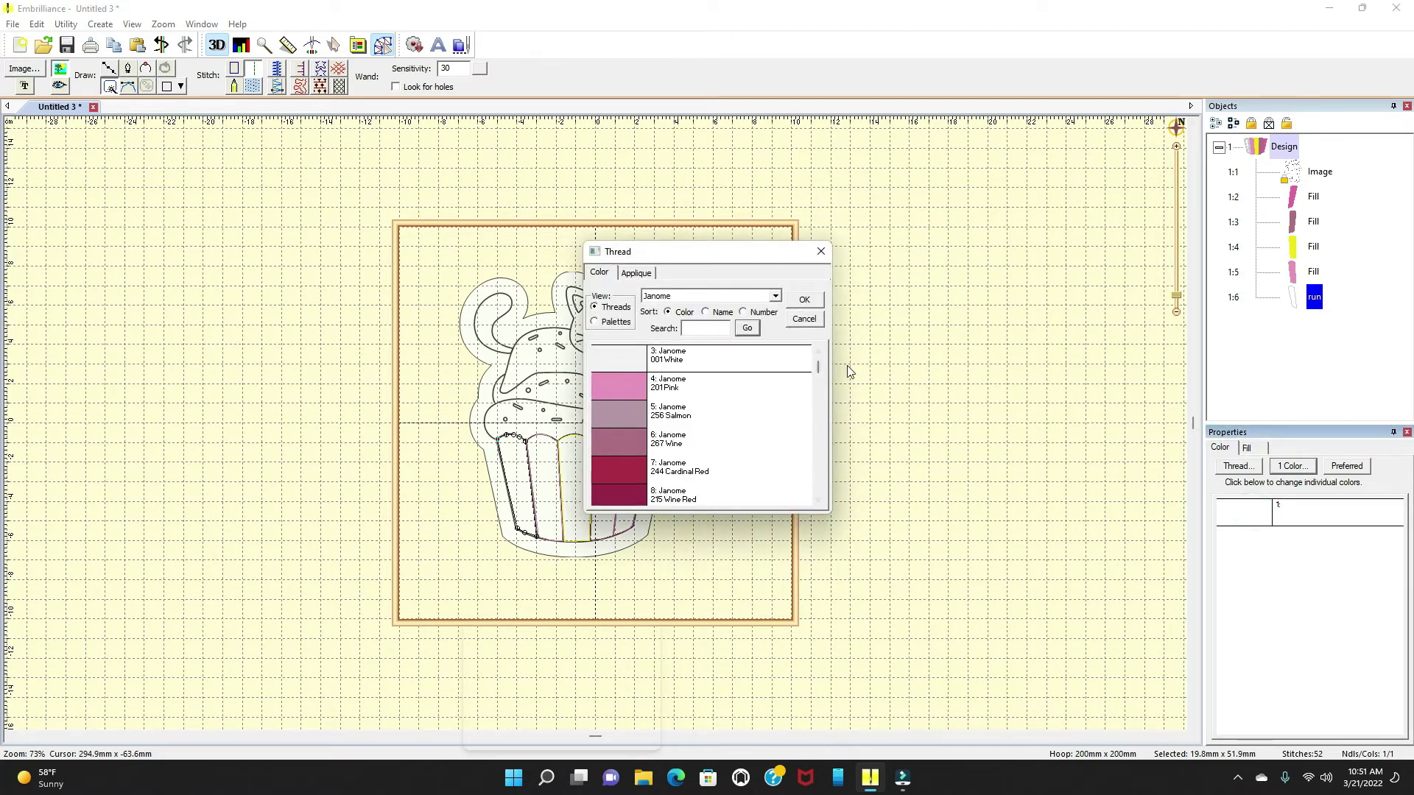
{"action": "left_click_drag", "start_coordinate": [819, 364], "coordinate": [816, 395]}
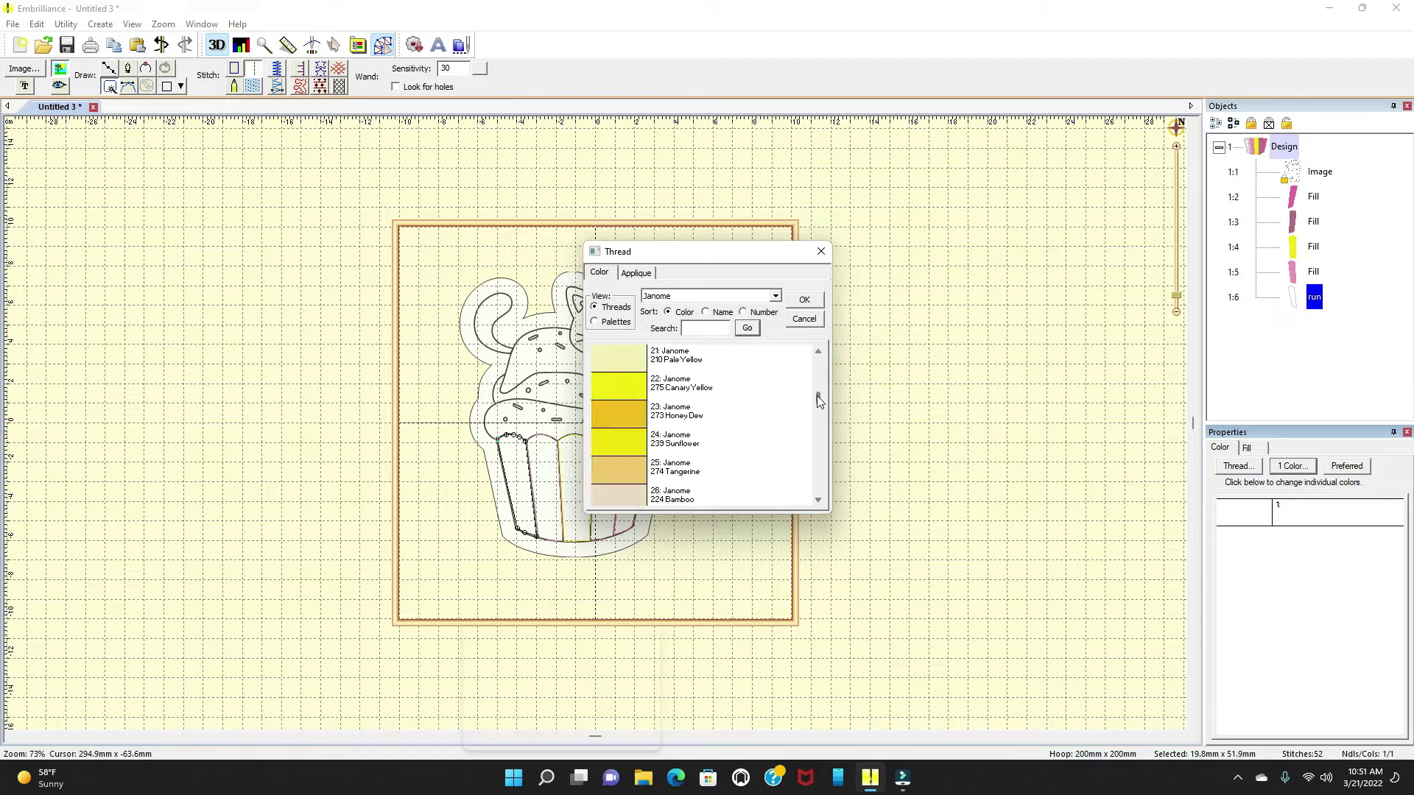
{"action": "left_click", "coordinate": [630, 378]}
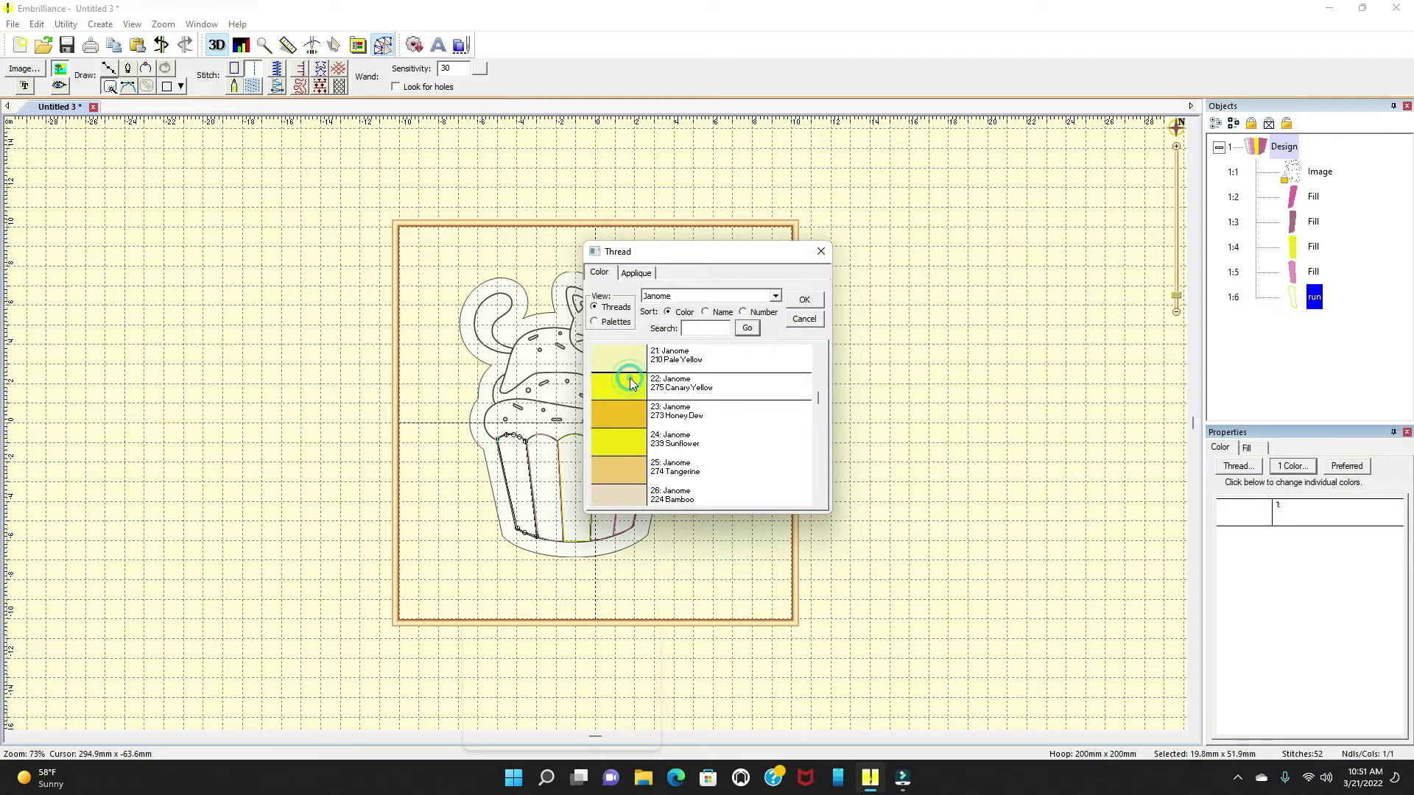
{"action": "left_click", "coordinate": [805, 302]}
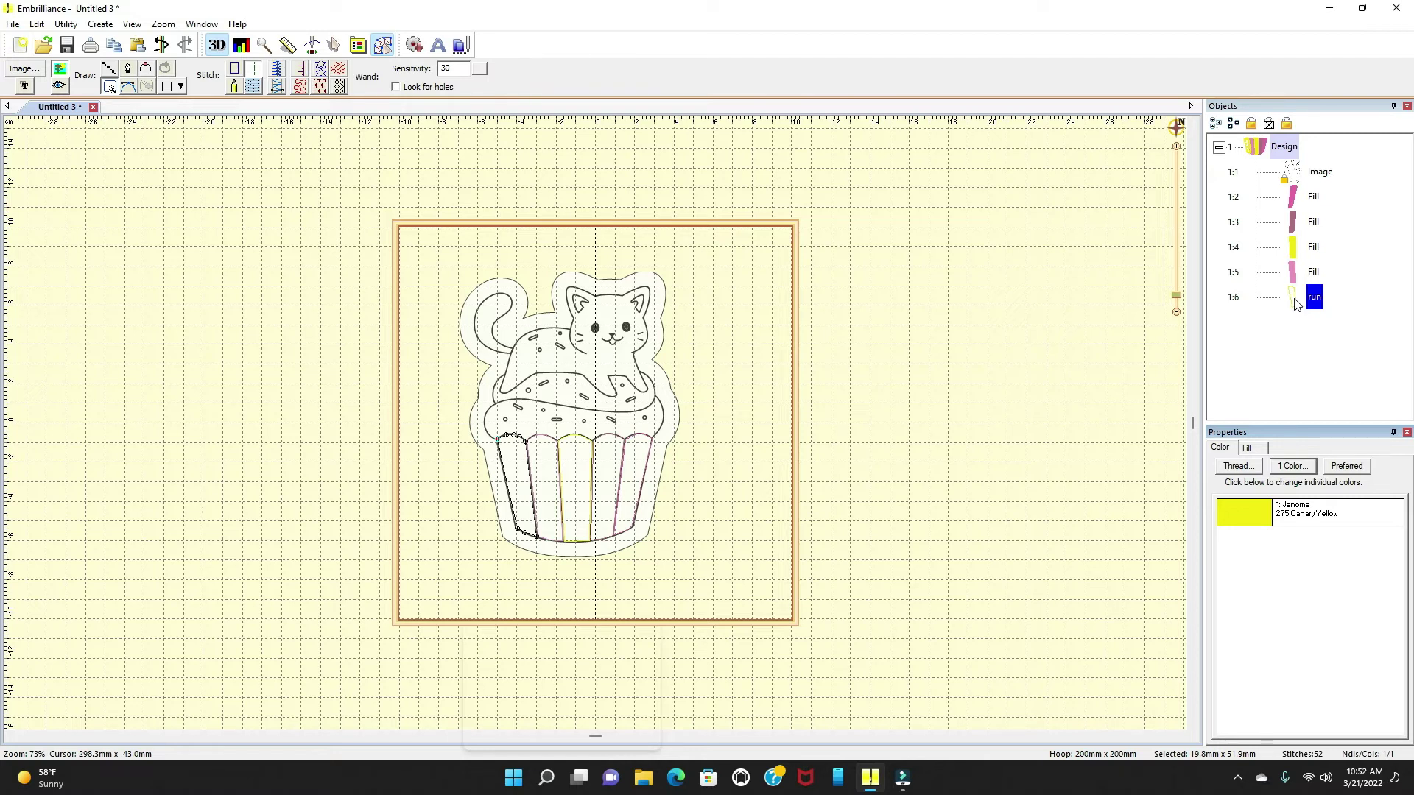
{"action": "left_click", "coordinate": [252, 87]}
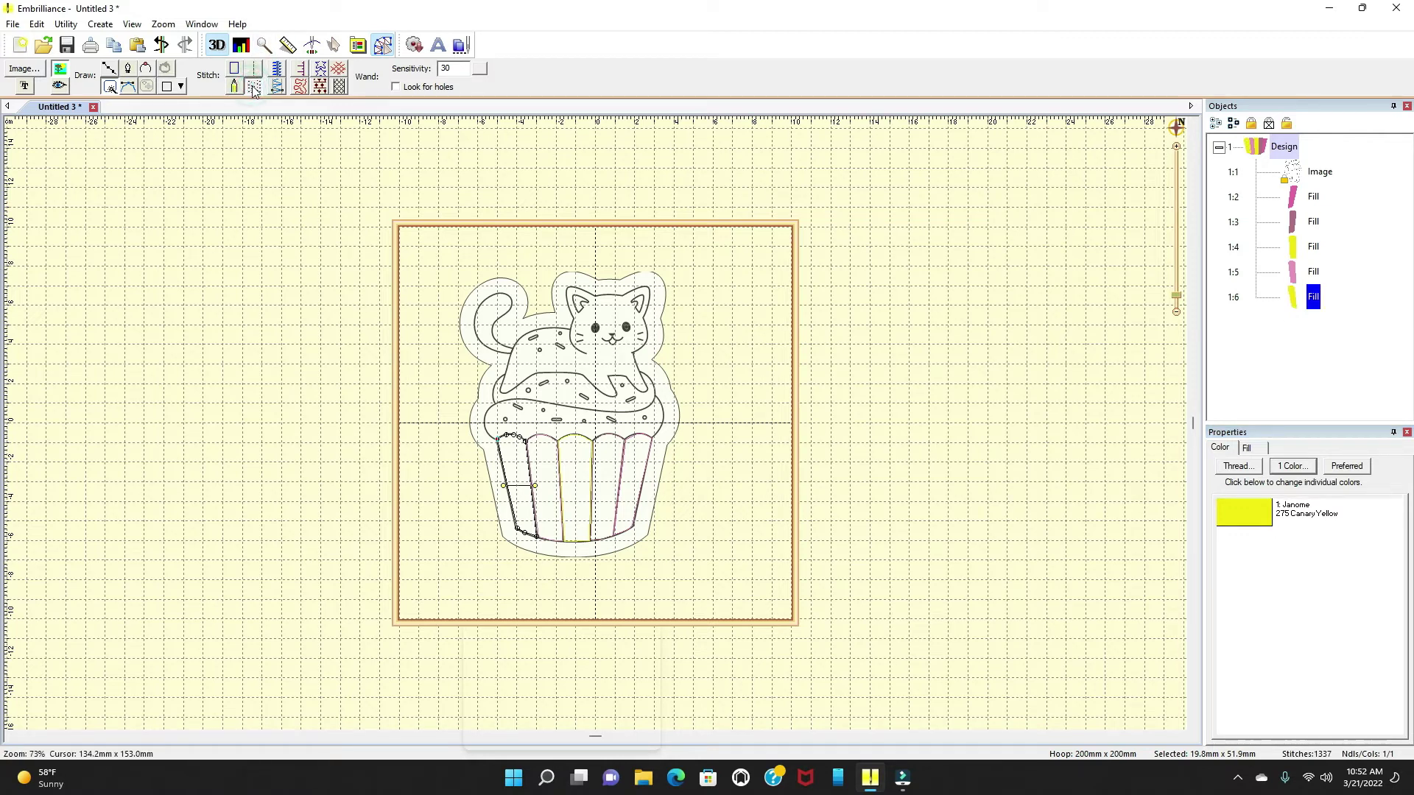
Run the stitch simulator from the first stitch, scrubbing forward to the end and back
{"action": "left_click", "coordinate": [310, 48]}
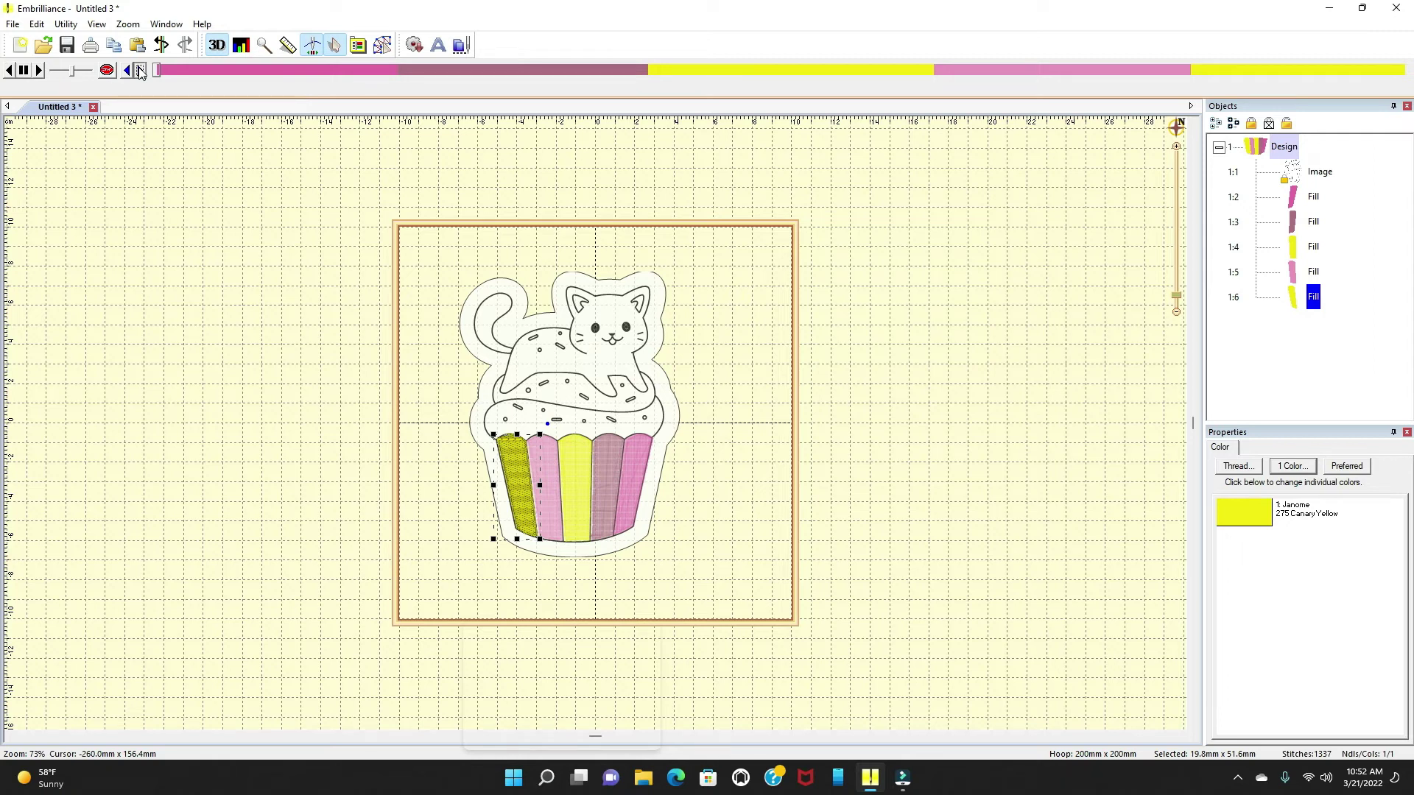
{"action": "left_click", "coordinate": [139, 71]}
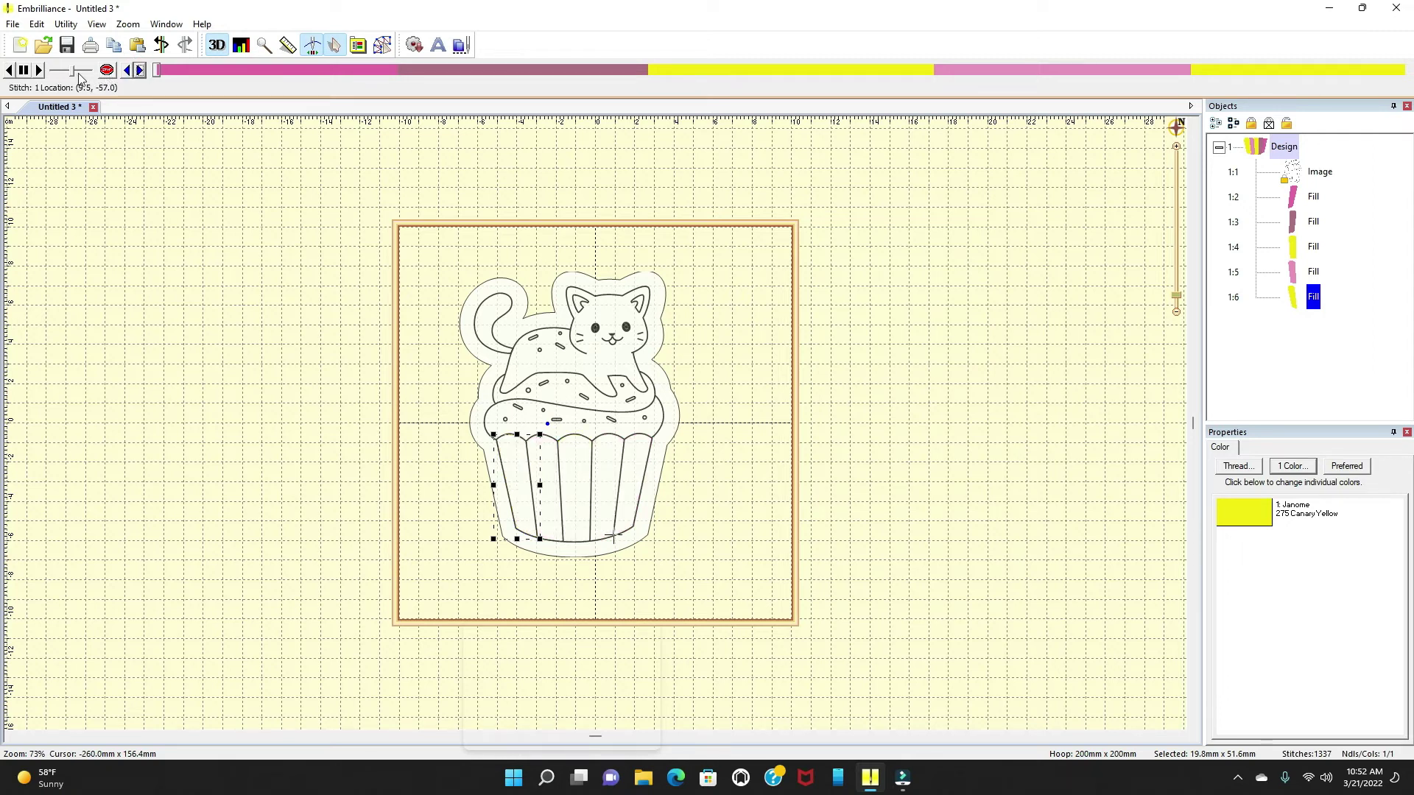
{"action": "left_click", "coordinate": [39, 71]}
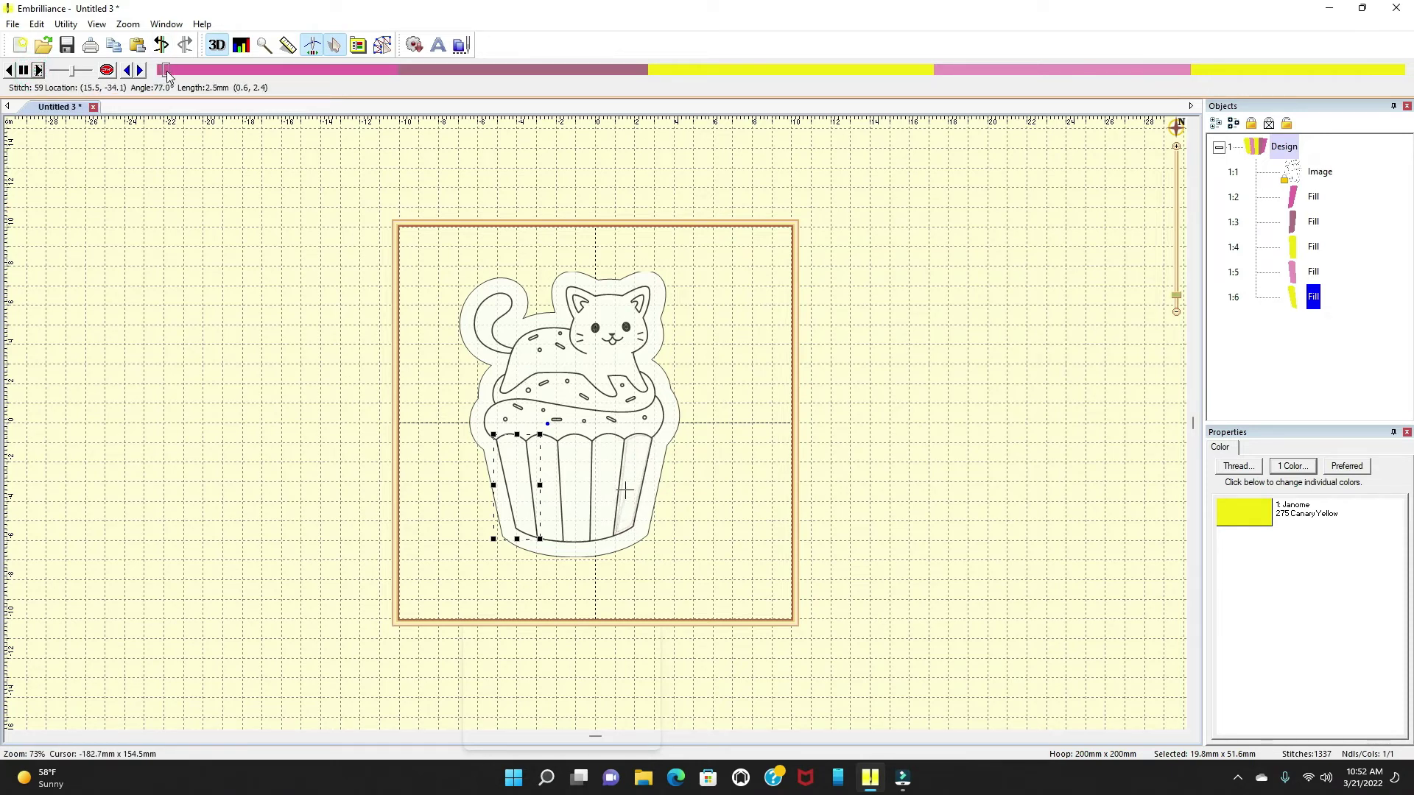
{"action": "left_click_drag", "start_coordinate": [165, 74], "coordinate": [1406, 69]}
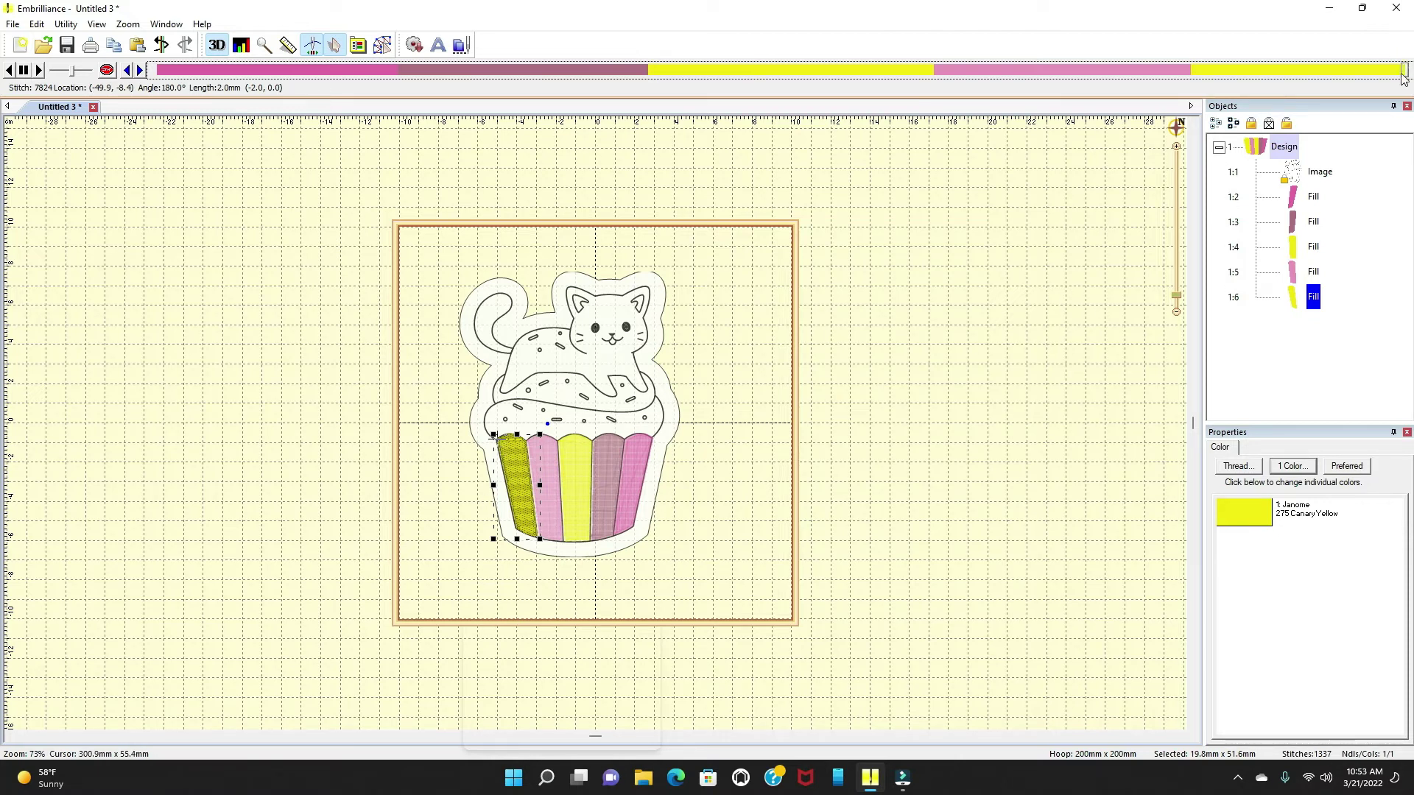
{"action": "left_click_drag", "start_coordinate": [1405, 77], "coordinate": [125, 677]}
Dismiss the stray context menu and deselect so all five stripes show in colour
{"action": "right_click", "coordinate": [124, 677]}
{"action": "left_click", "coordinate": [921, 546]}
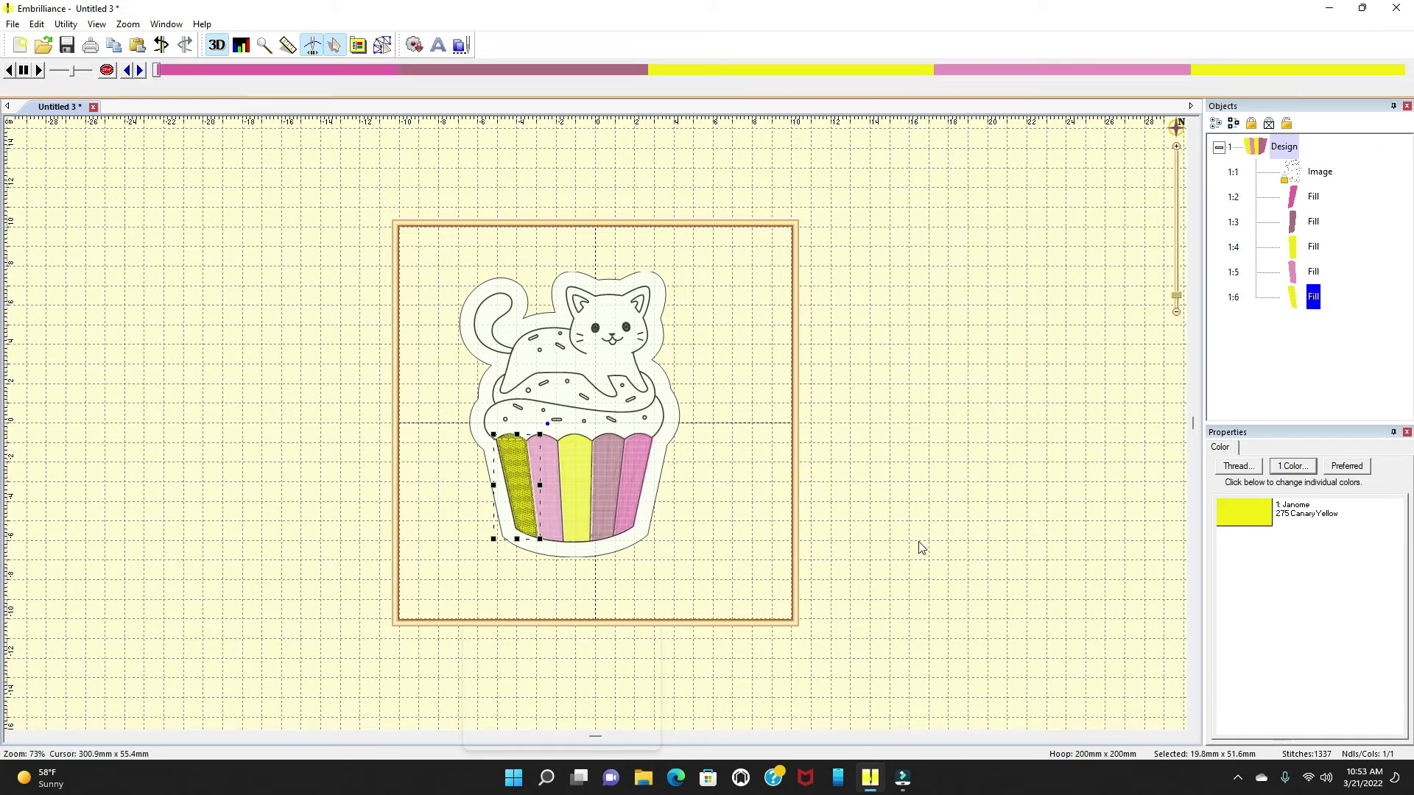
{"action": "left_click", "coordinate": [918, 544]}
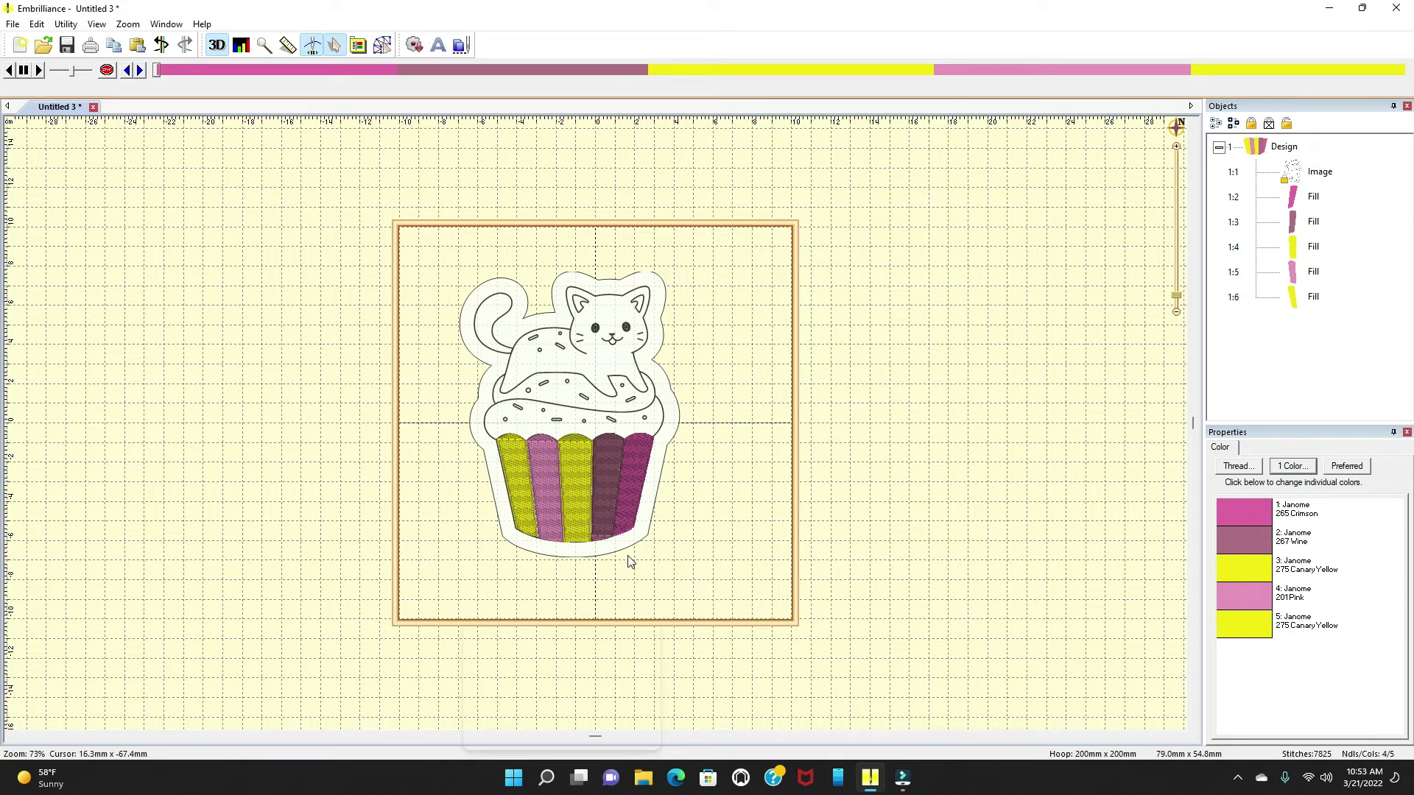
Save the design with Save As as the PES file 'cup cake'
{"action": "left_click", "coordinate": [13, 24]}
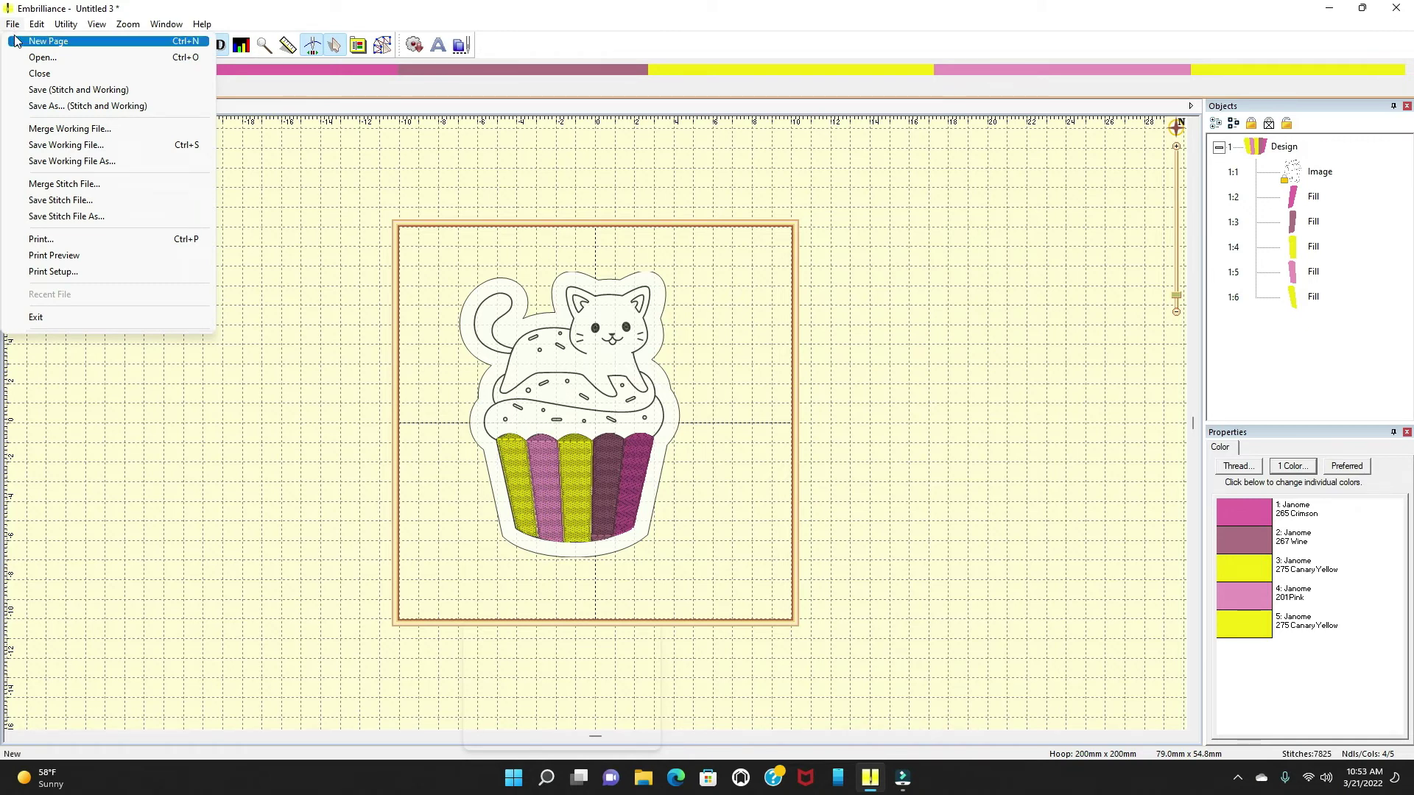
{"action": "left_click", "coordinate": [51, 107]}
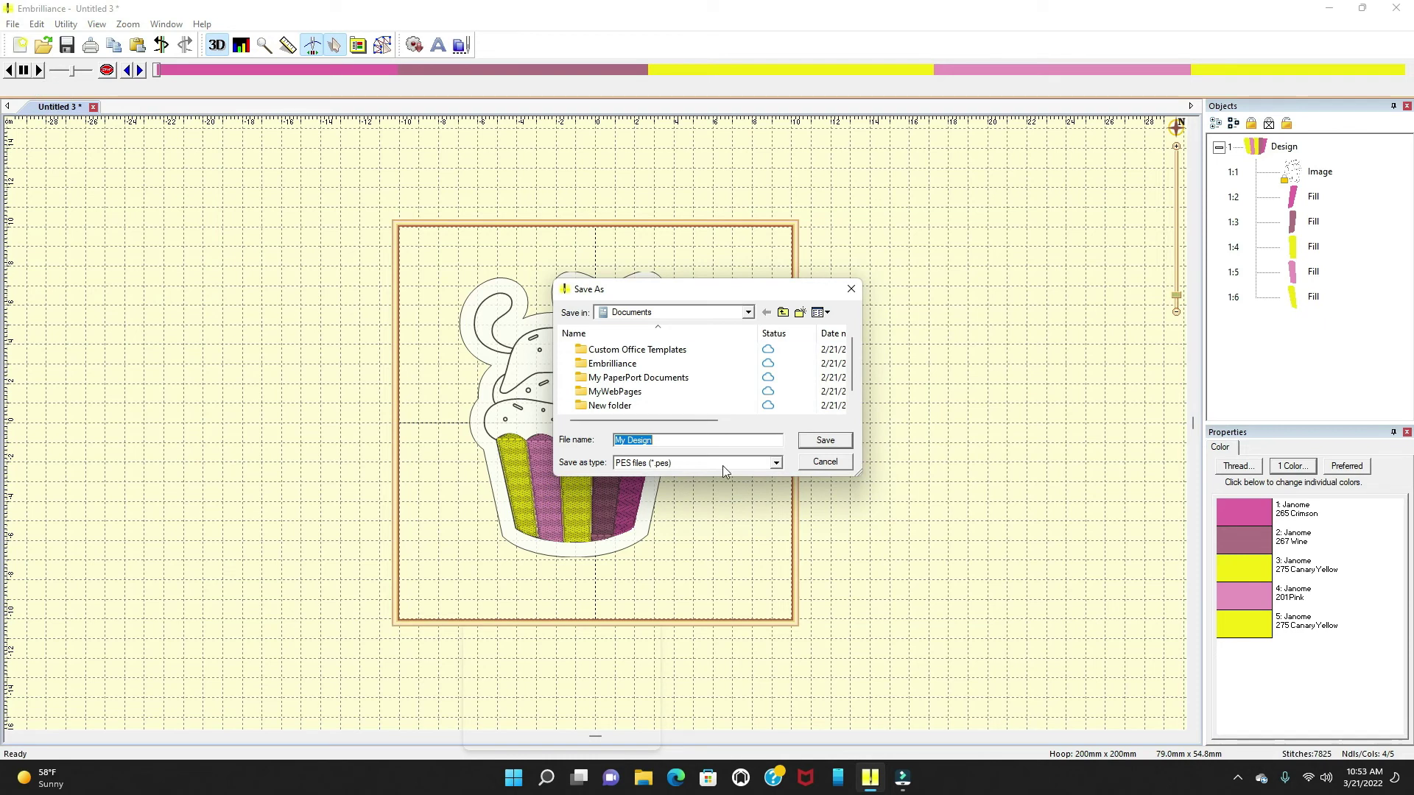
{"action": "left_click", "coordinate": [726, 443]}
{"action": "type", "text": "cup cake"}
{"action": "left_click", "coordinate": [817, 444]}
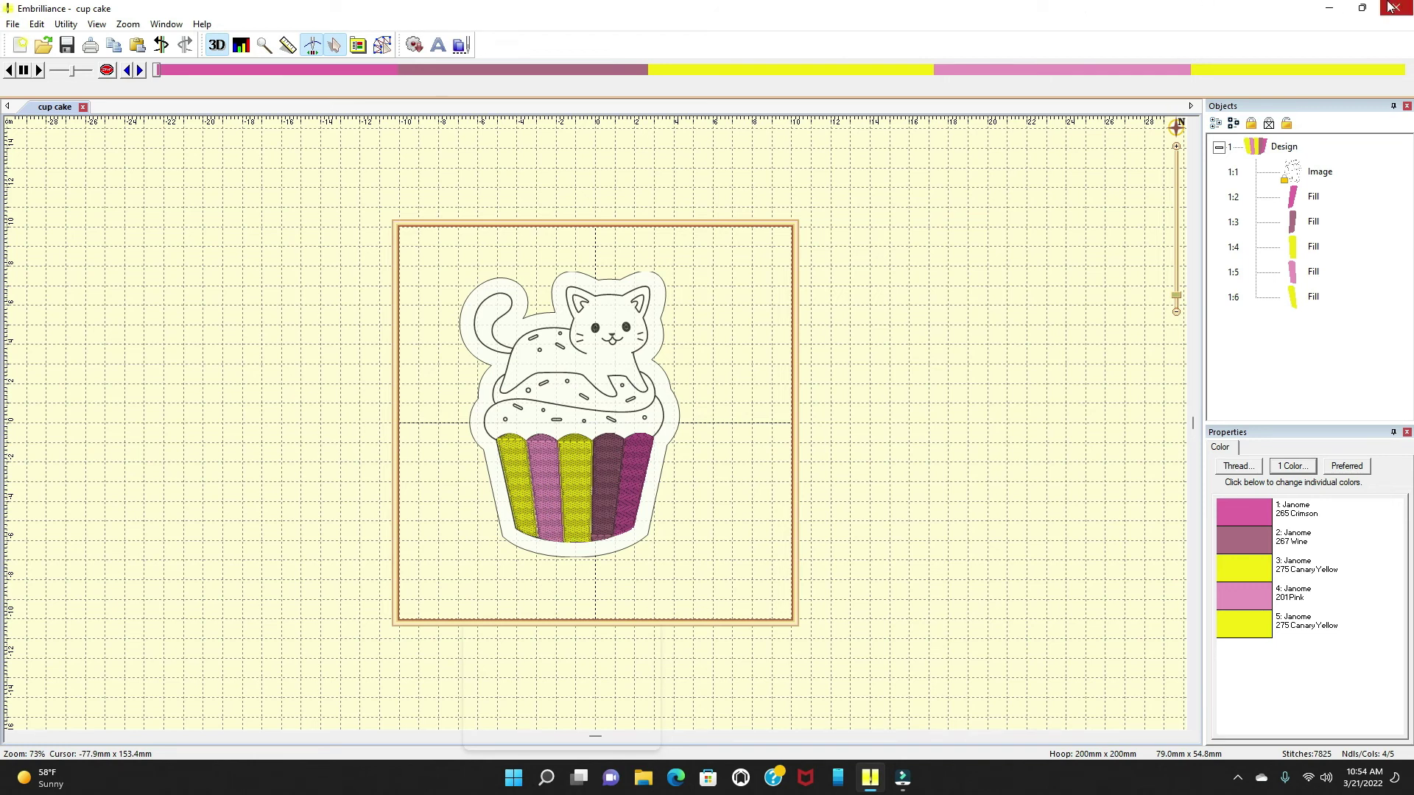
Close the cup cake tab and start a new blank 200mm x 200mm page, Untitled 4
{"action": "left_click", "coordinate": [83, 108]}
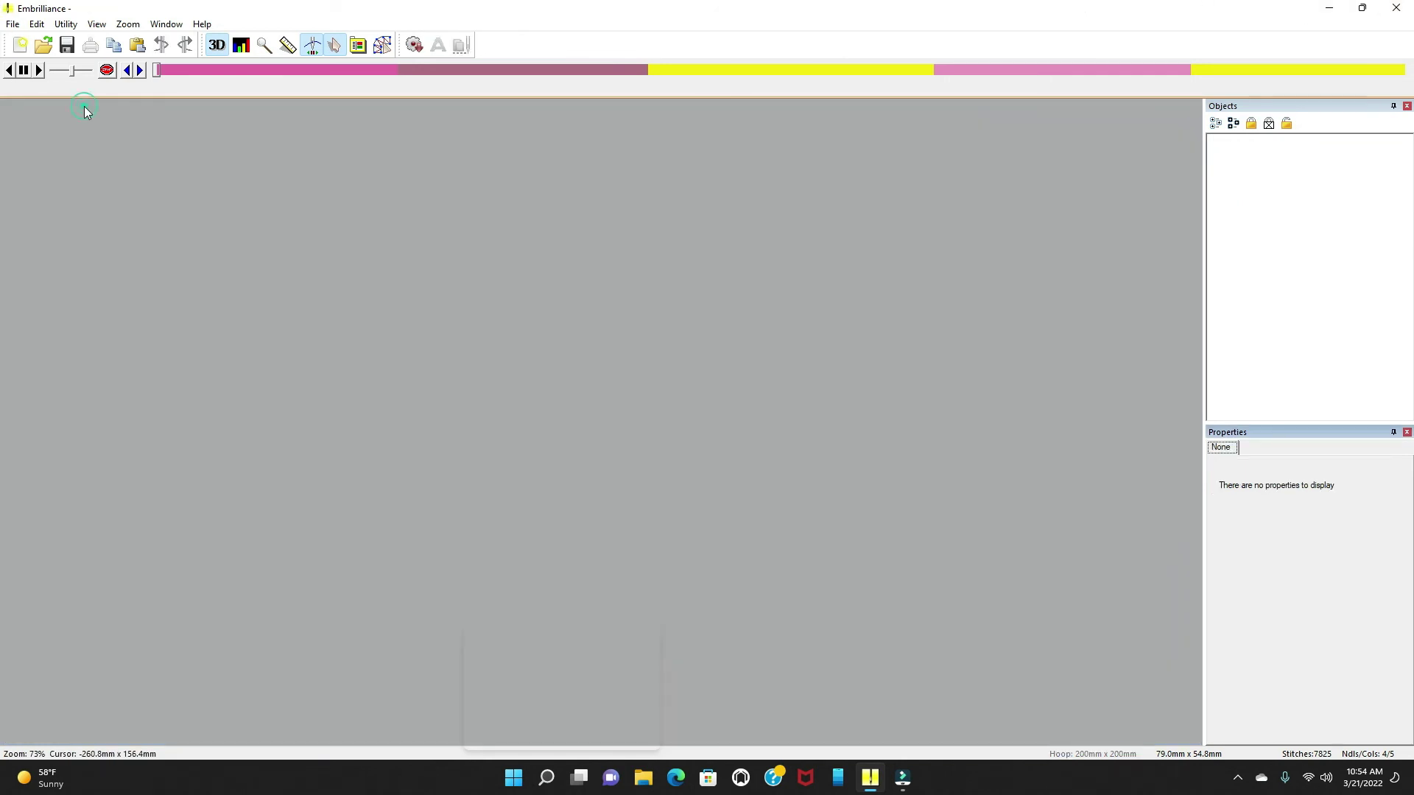
{"action": "left_click", "coordinate": [13, 25]}
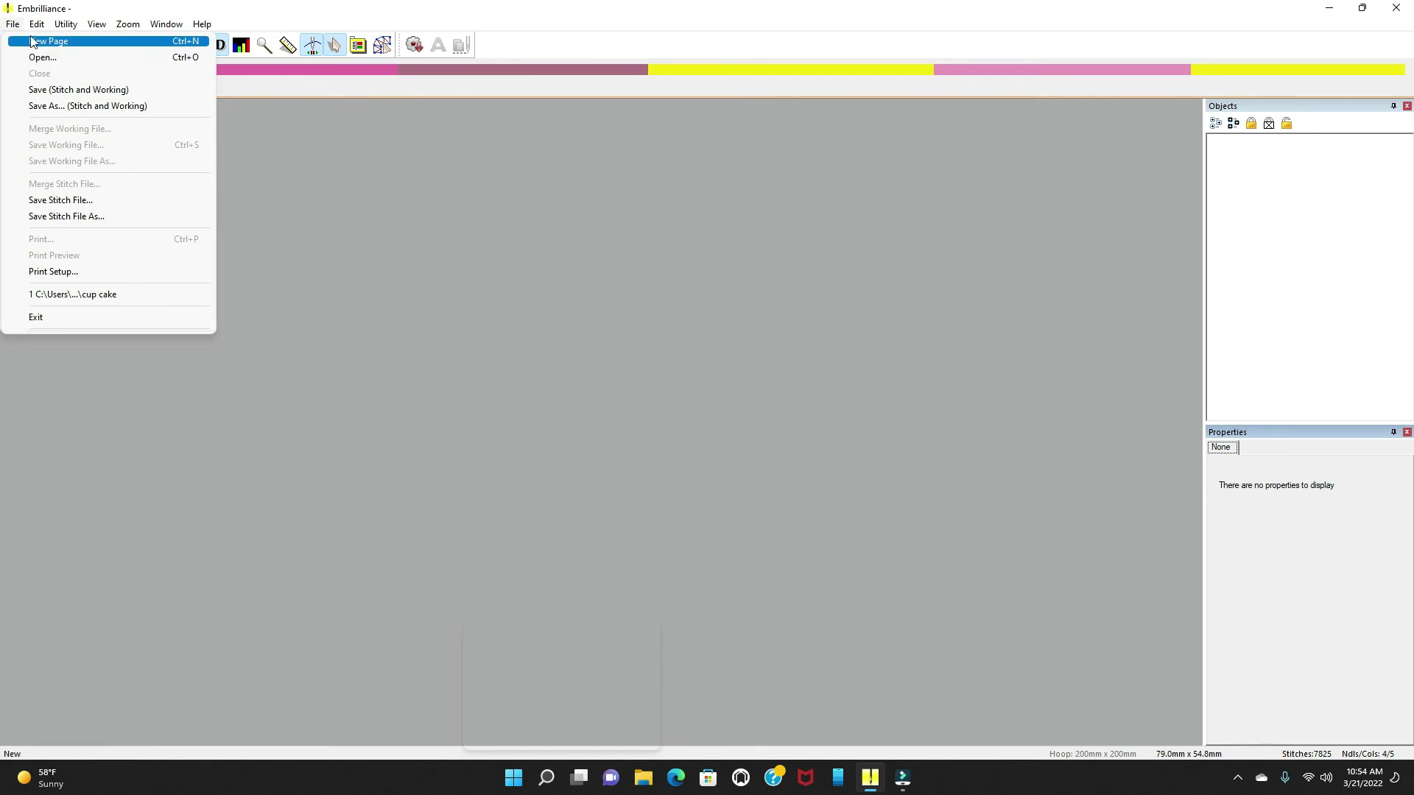
{"action": "left_click", "coordinate": [34, 43]}
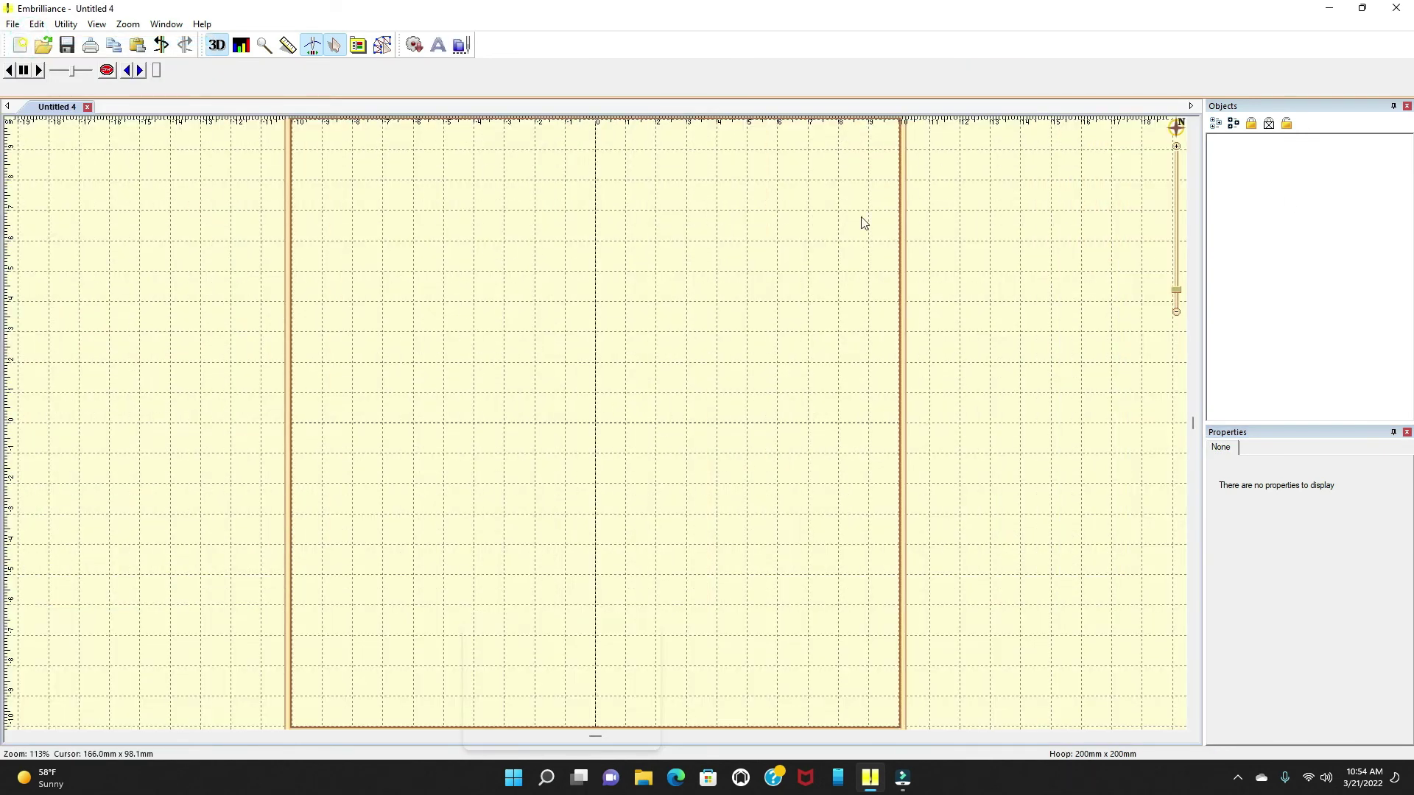